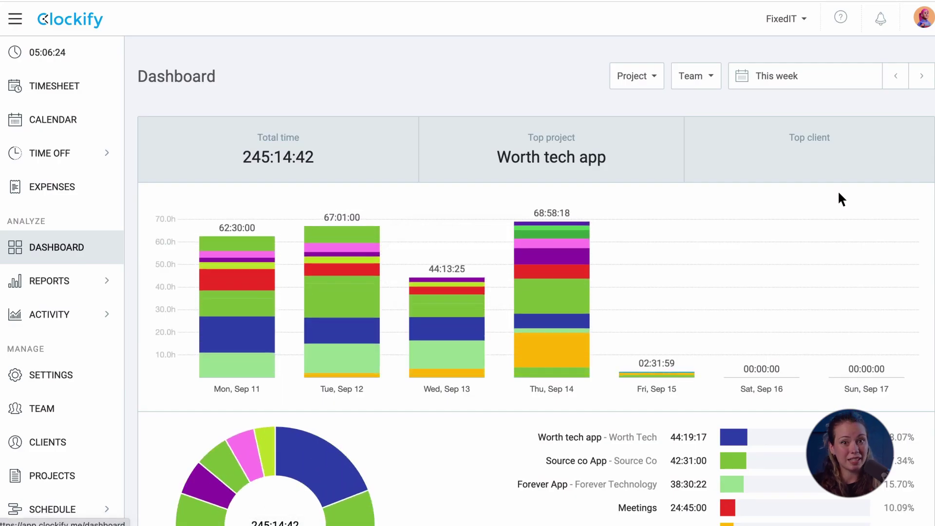
Scroll through the dashboard and check its date range options without changing them.
scroll(839, 193, "down", 3)
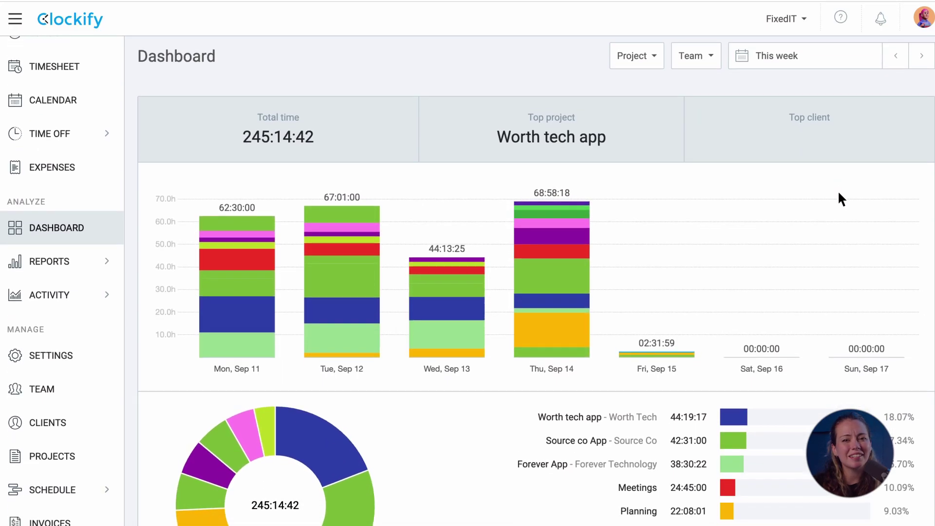
scroll(837, 190, "down", 3)
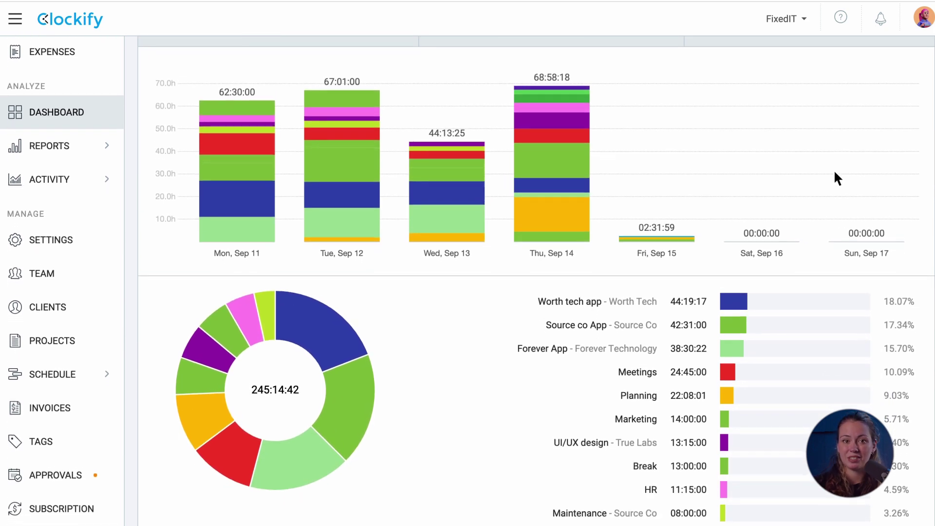
scroll(823, 130, "up", 5)
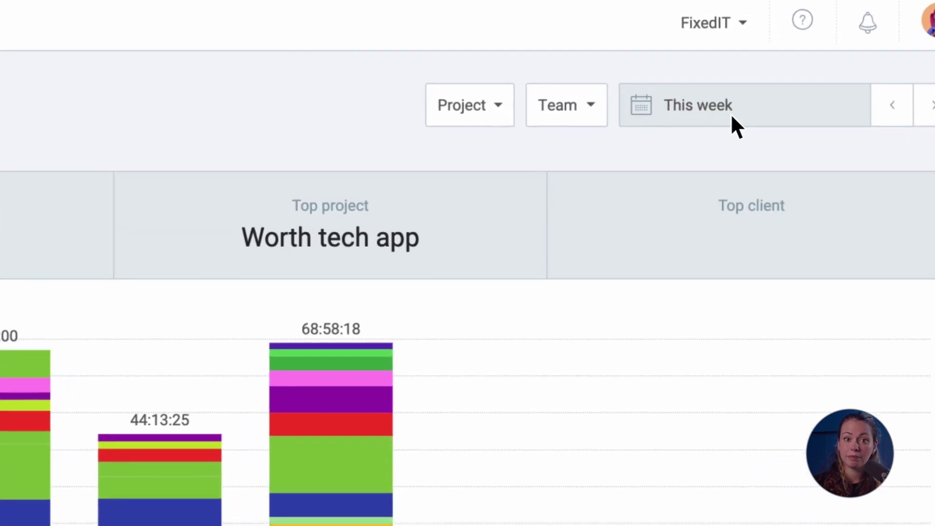
left_click(796, 74)
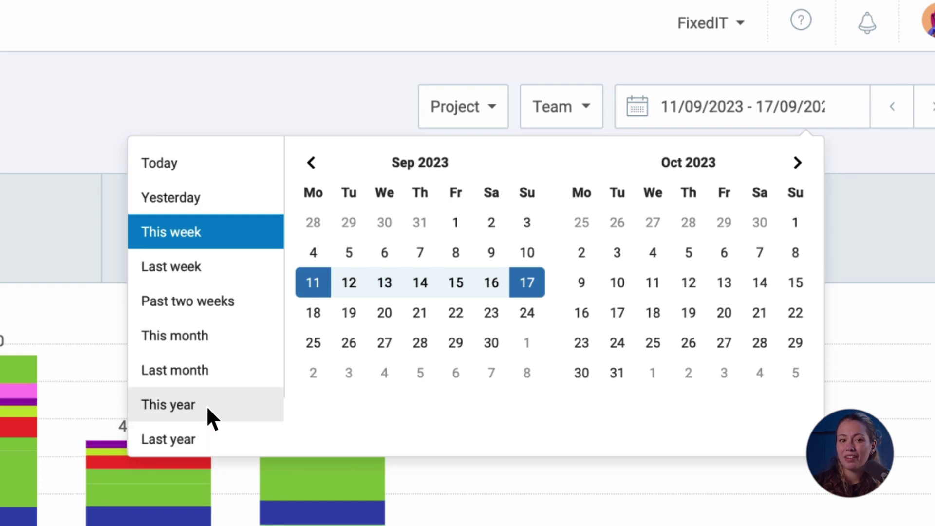
key("Escape")
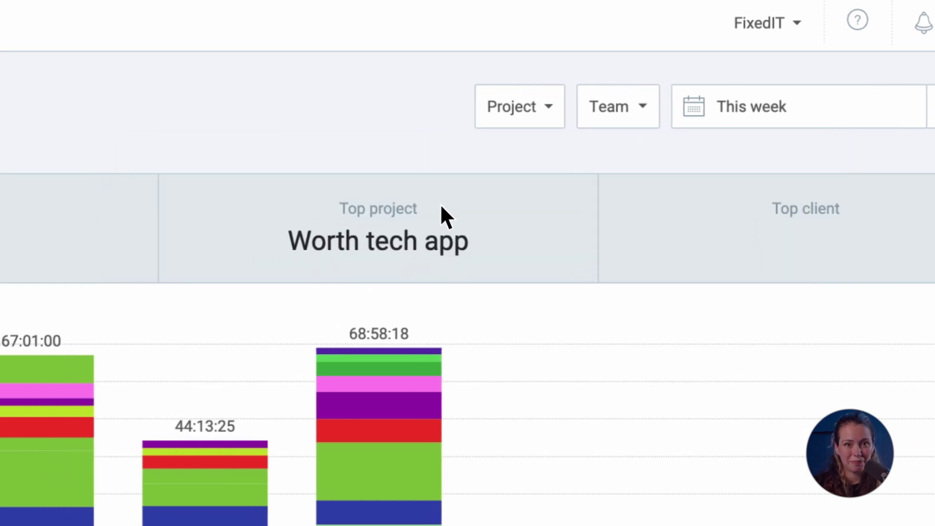
Switch the dashboard breakdown to billable versus non-billable, then back to per-project.
left_click(562, 121)
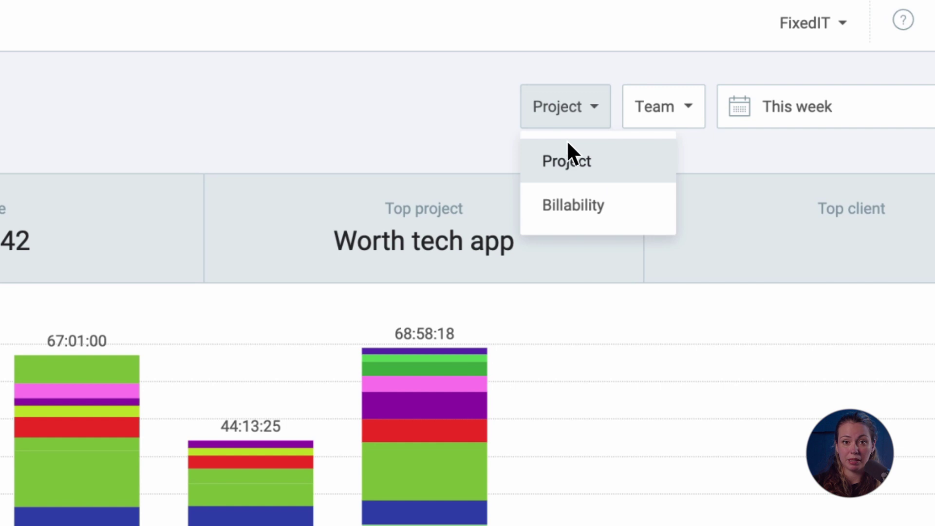
left_click(575, 200)
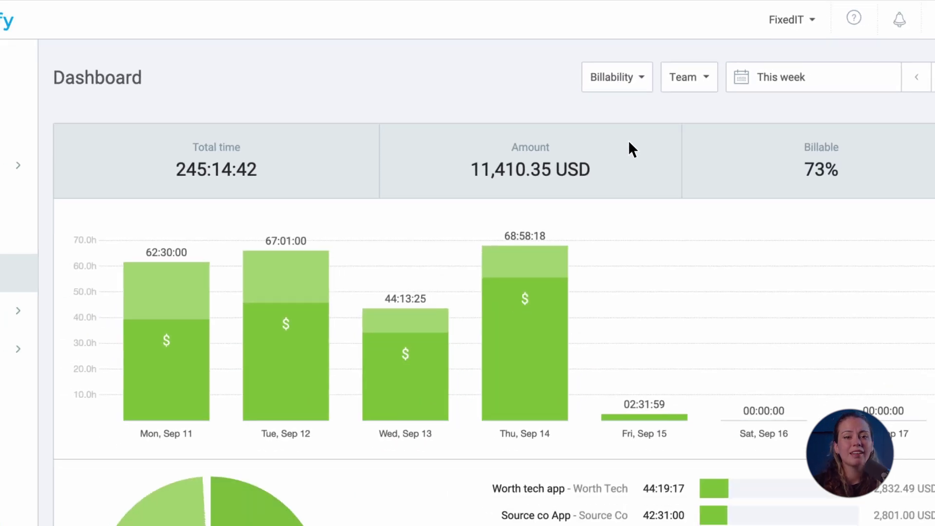
scroll(643, 126, "down", 2)
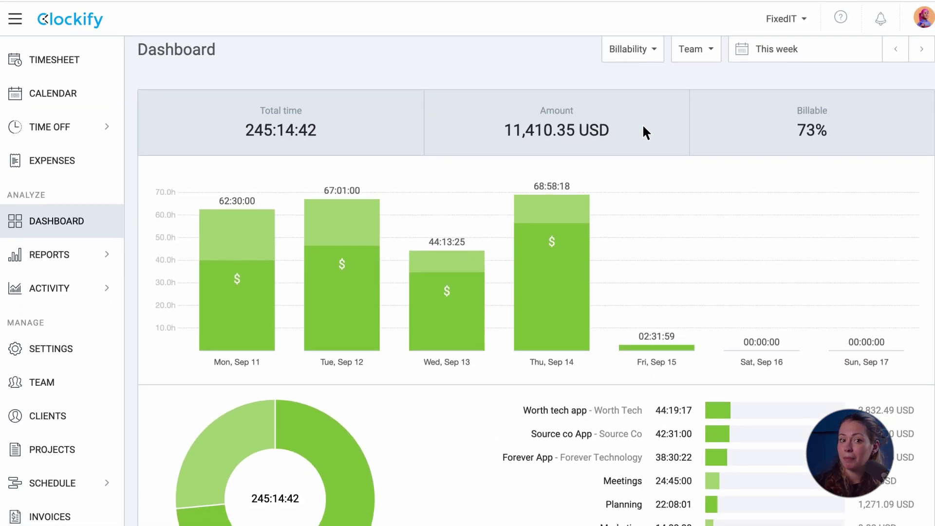
scroll(643, 126, "down", 3)
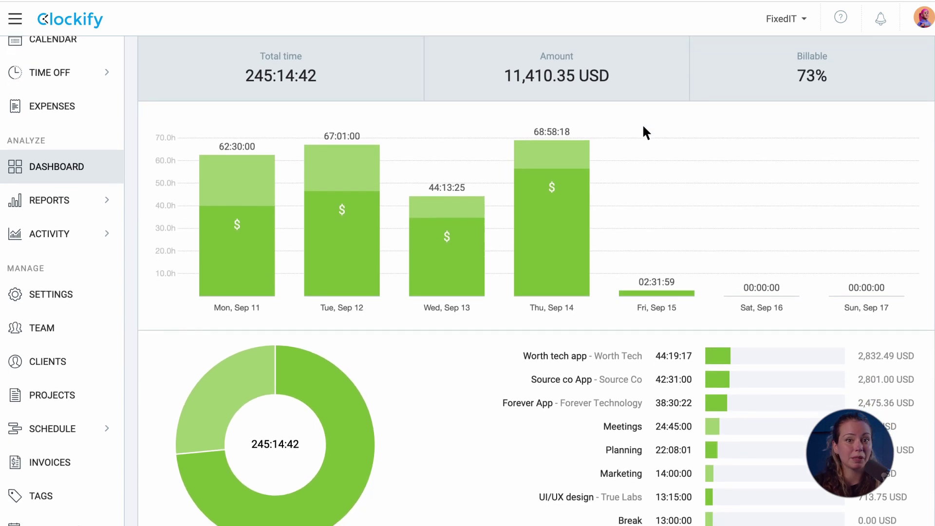
scroll(643, 128, "up", 3)
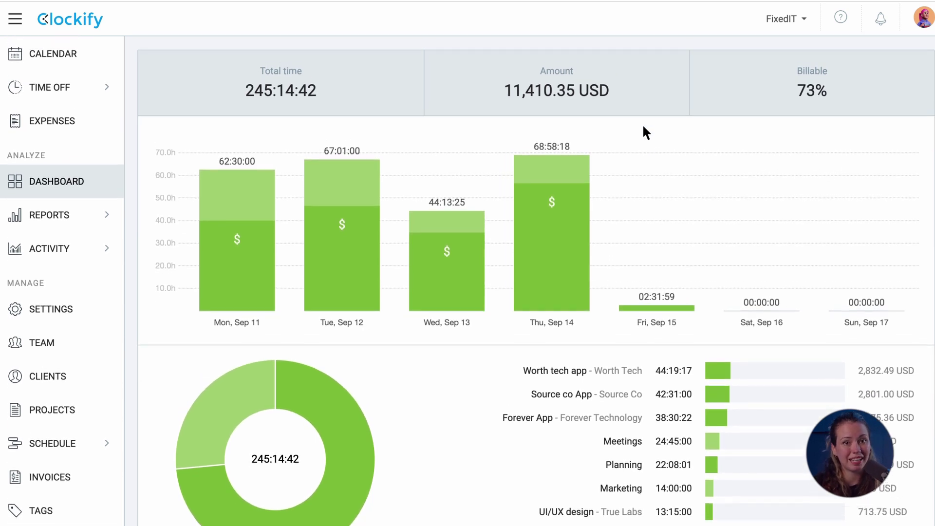
left_click(640, 92)
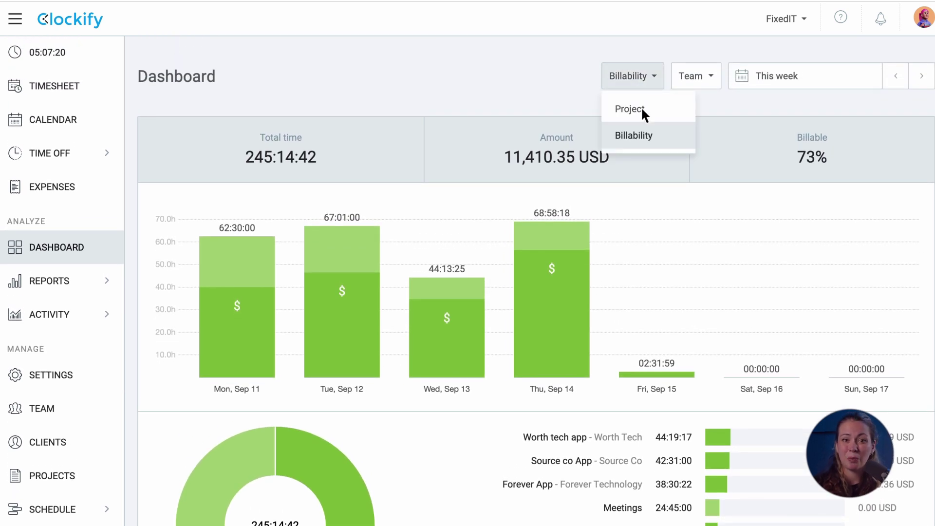
left_click(642, 111)
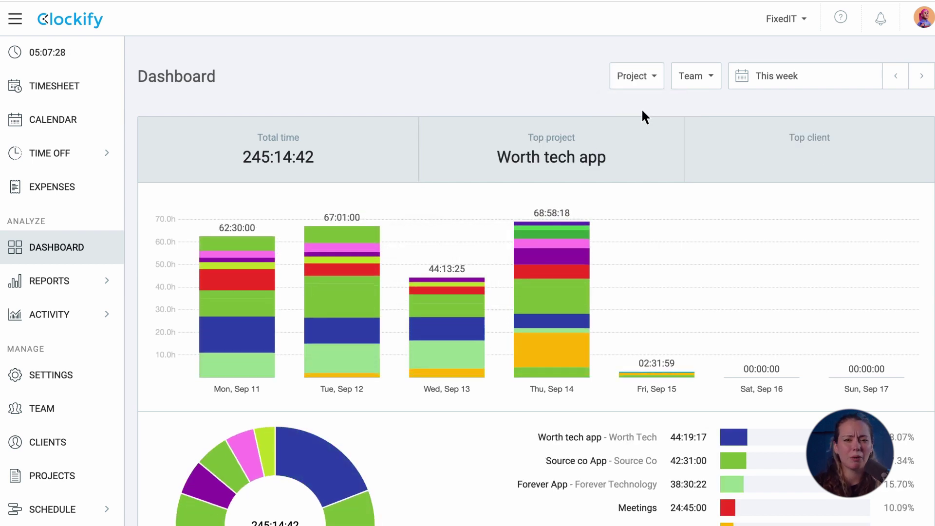
Limit the dashboard to only your own time, then show the whole team's time again.
scroll(642, 111, "down", 5)
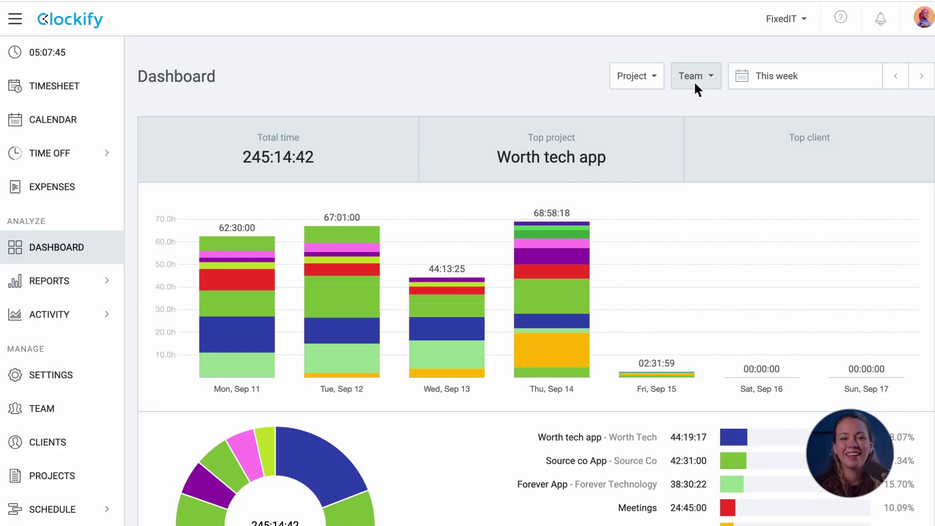
left_click(696, 80)
left_click(724, 108)
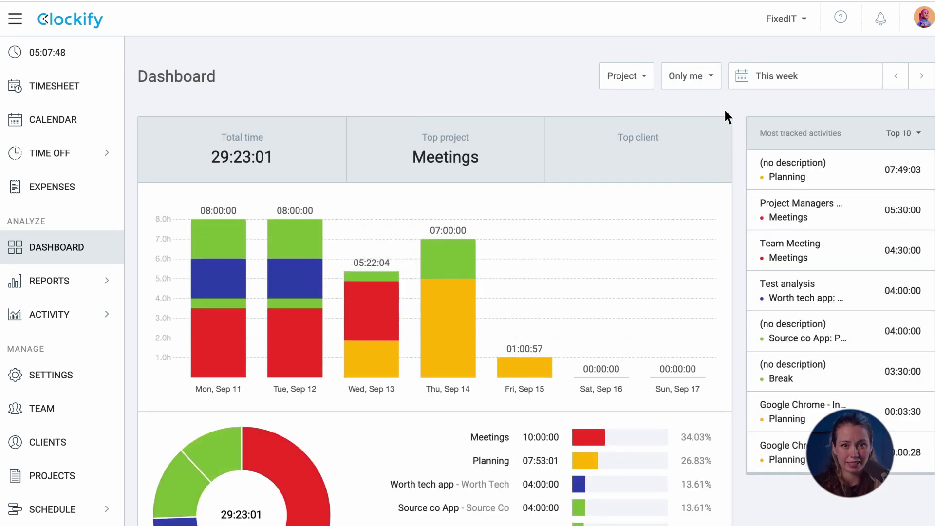
left_click(676, 87)
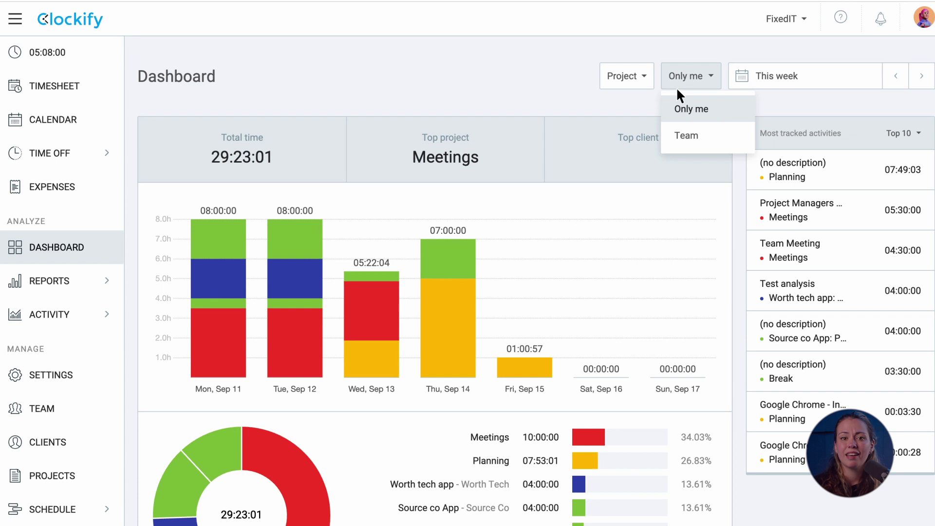
left_click(704, 135)
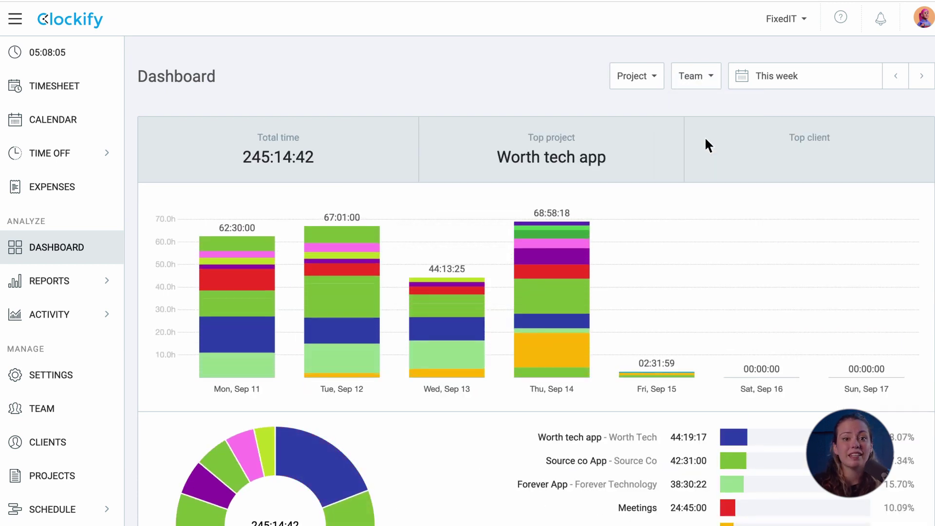
Review the lower dashboard, then switch the breakdown to billable versus non-billable time.
scroll(706, 140, "down", 3)
scroll(705, 140, "down", 10)
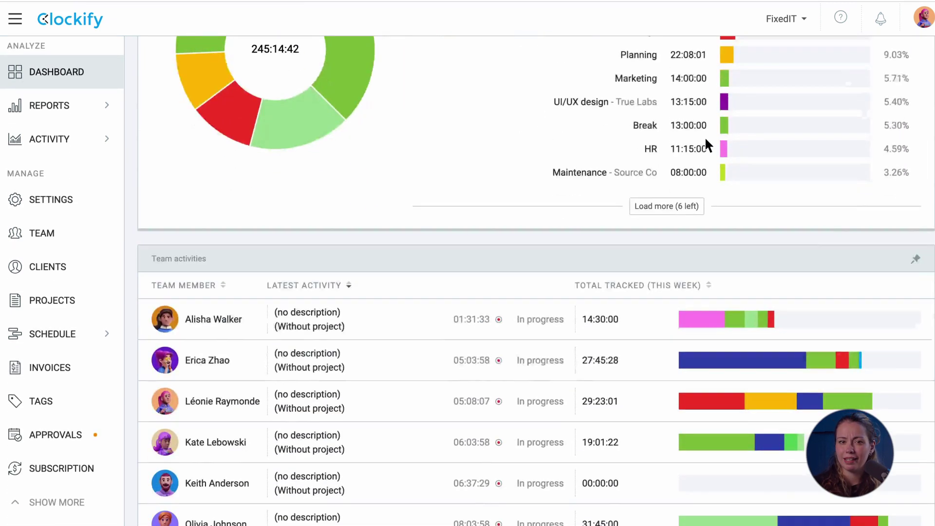
scroll(705, 139, "down", 1)
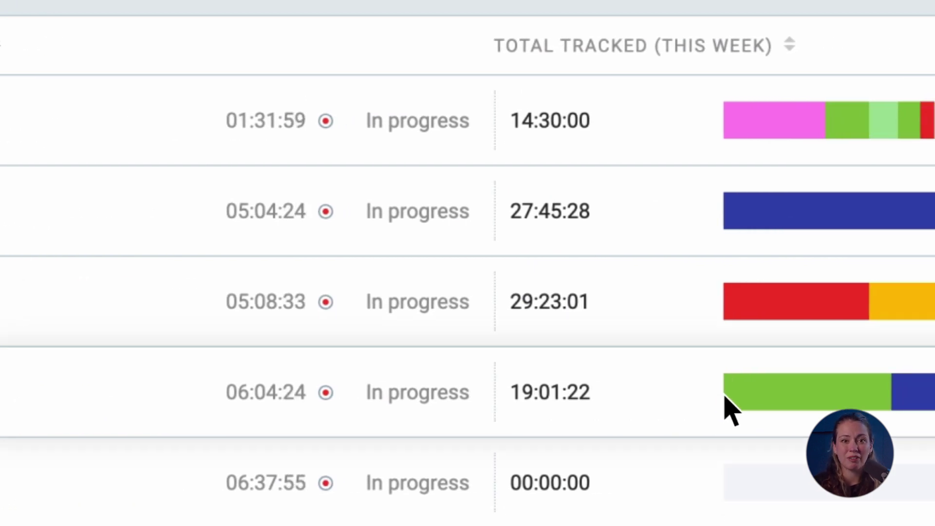
mouse_move(725, 397)
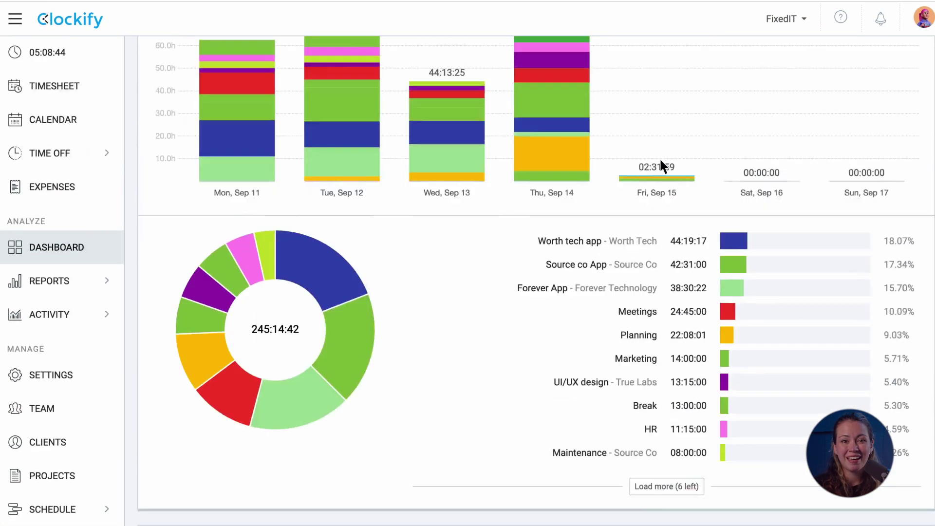
scroll(659, 157, "up", 4)
left_click(641, 73)
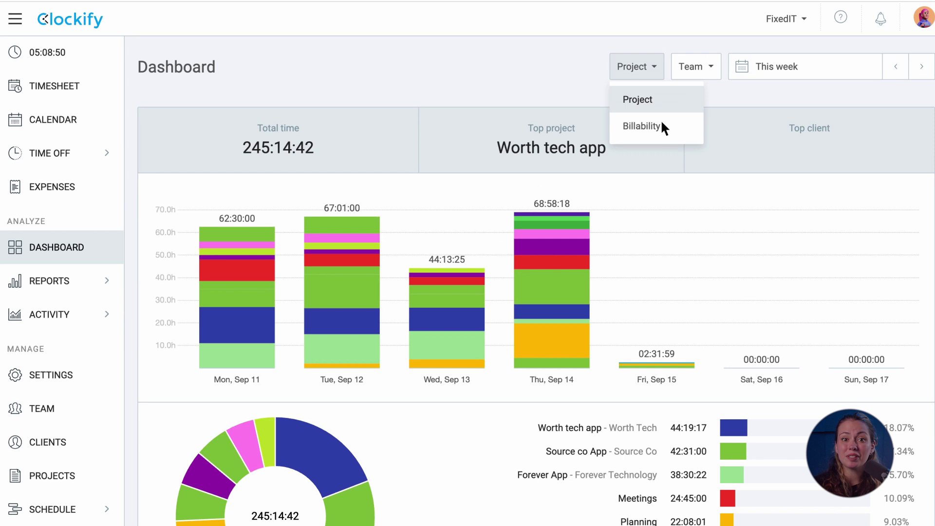
left_click(642, 126)
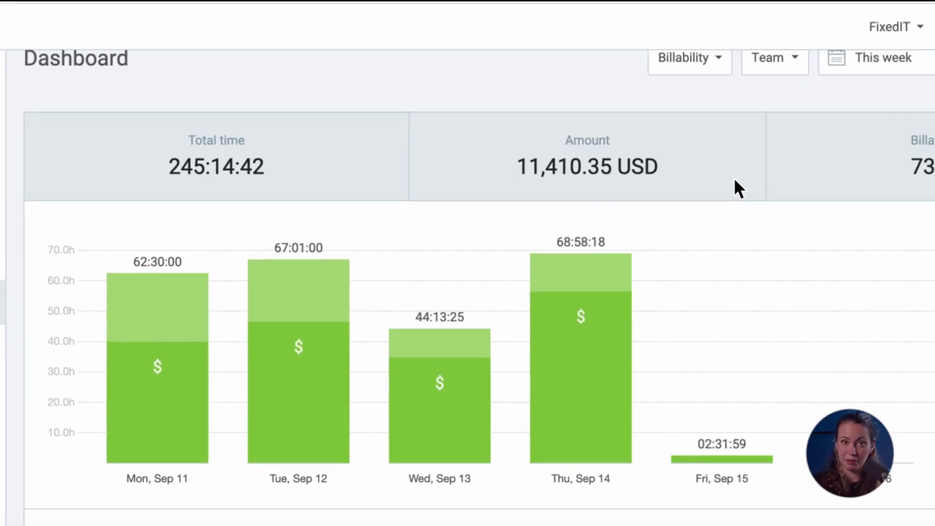
Group the weekly chart by project, with Thursday highest at 68:58:18.
scroll(697, 161, "down", 3)
mouse_move(200, 234)
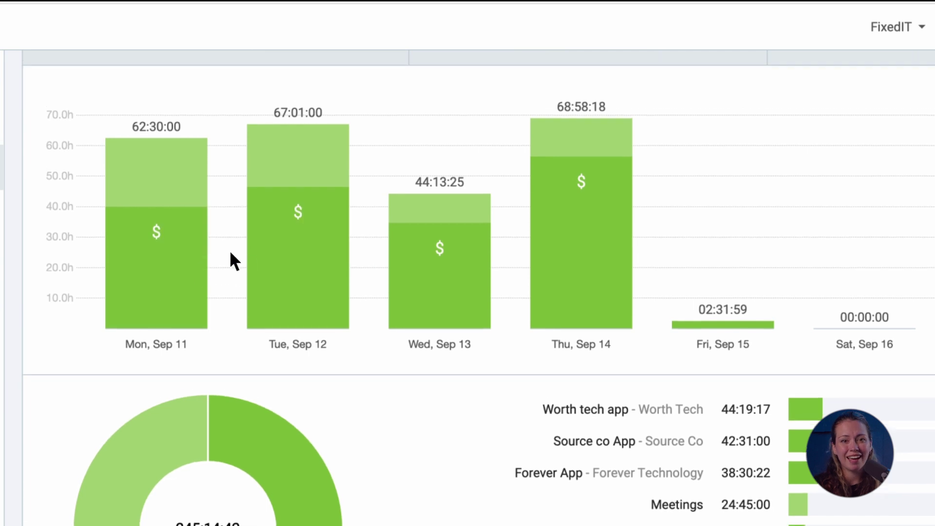
scroll(430, 192, "up", 3)
left_click(705, 115)
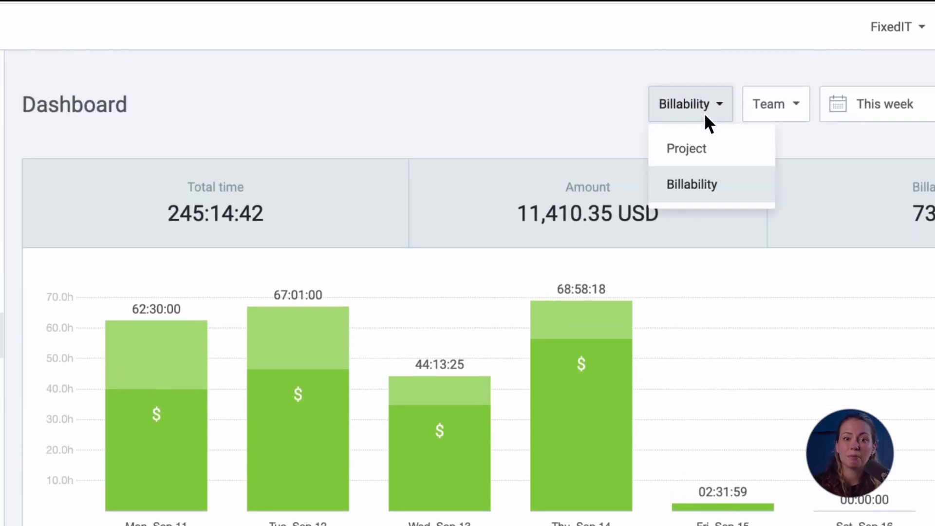
left_click(713, 149)
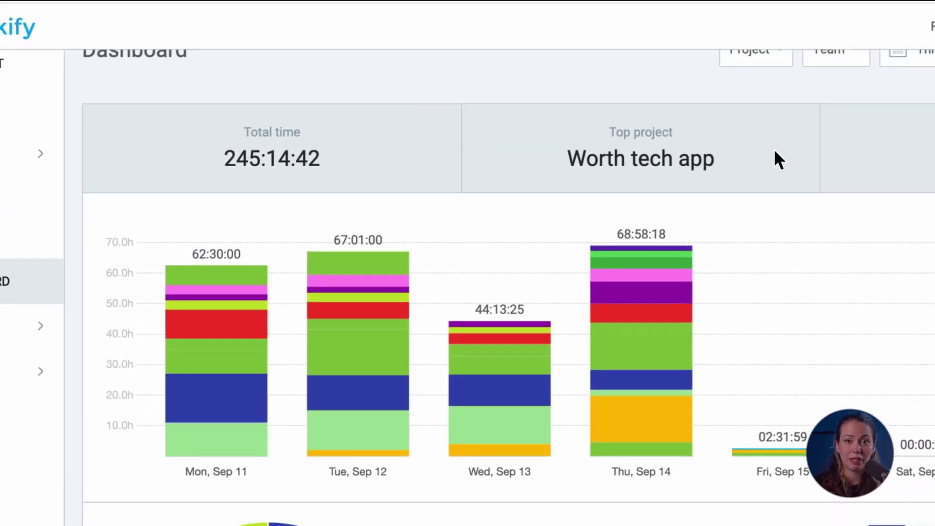
scroll(582, 191, "down", 3)
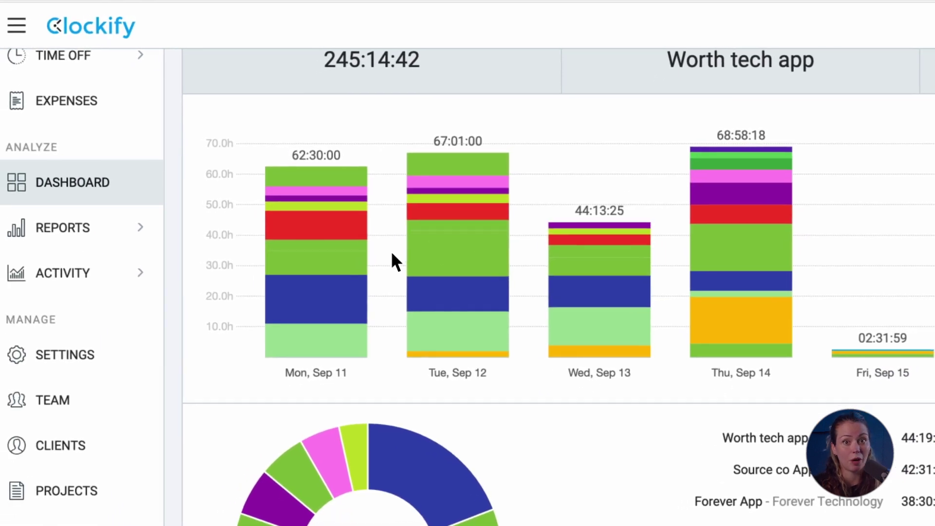
mouse_move(314, 269)
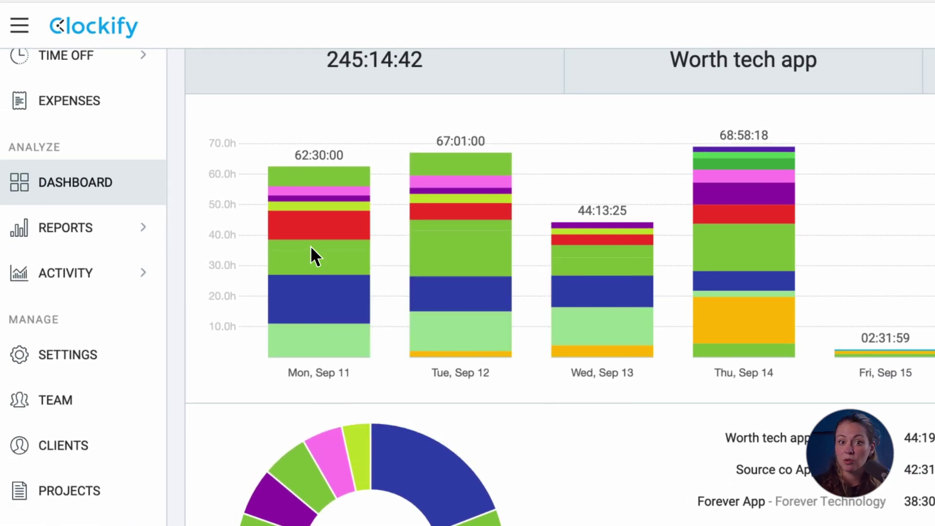
Open the calendar week view and switch it to another teammate's entries.
scroll(233, 214, "up", 5)
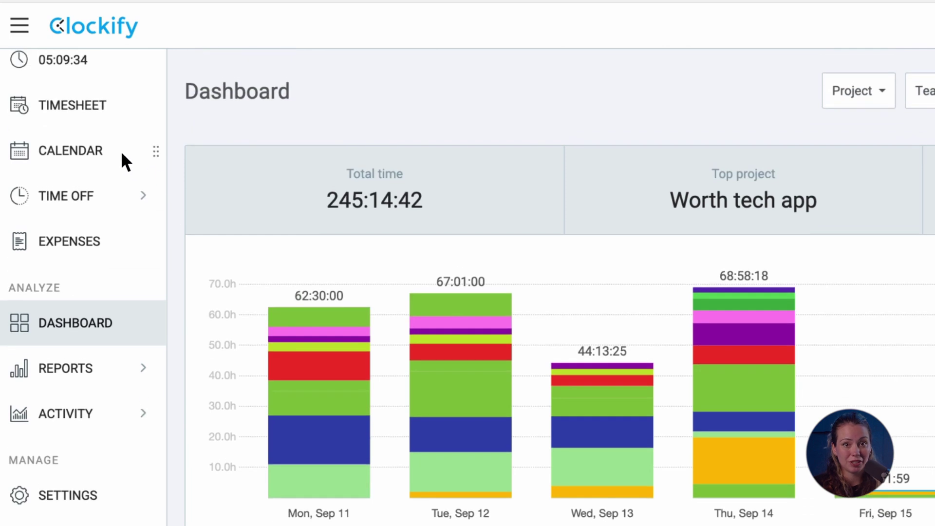
left_click(120, 153)
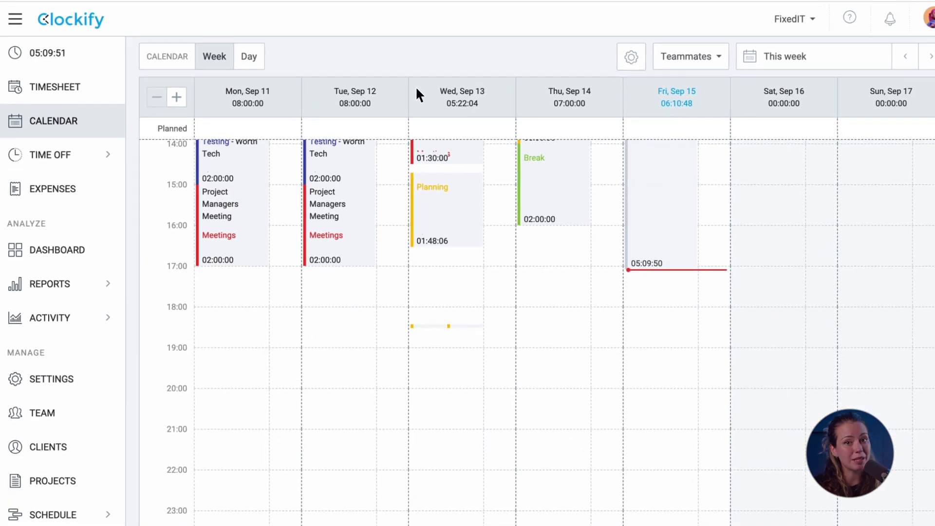
left_click(696, 65)
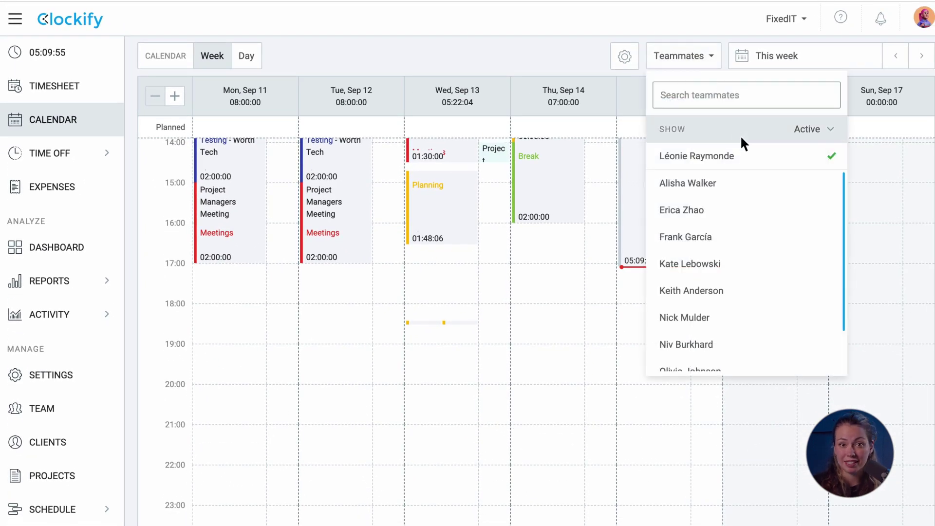
left_click(742, 181)
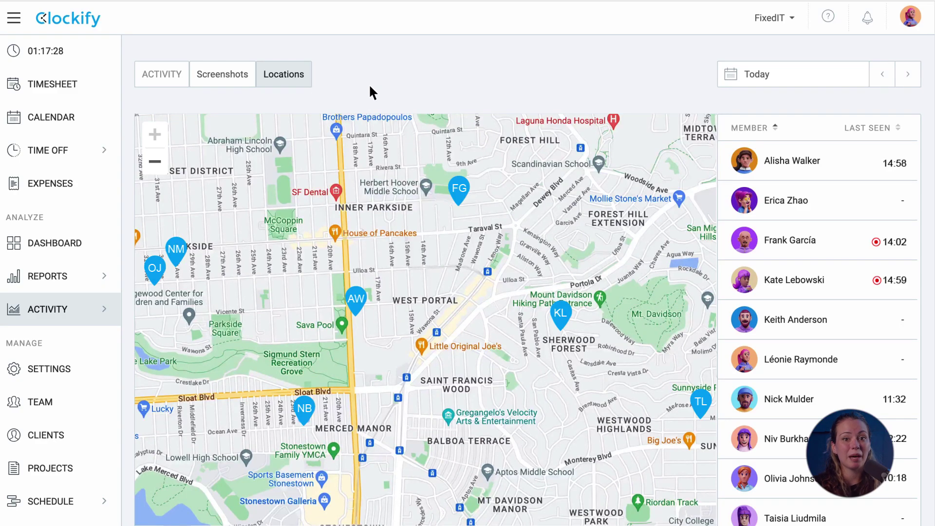
Compare yesterday's and today's locations, view one member's route, then turn off GPS tracking.
left_click(886, 78)
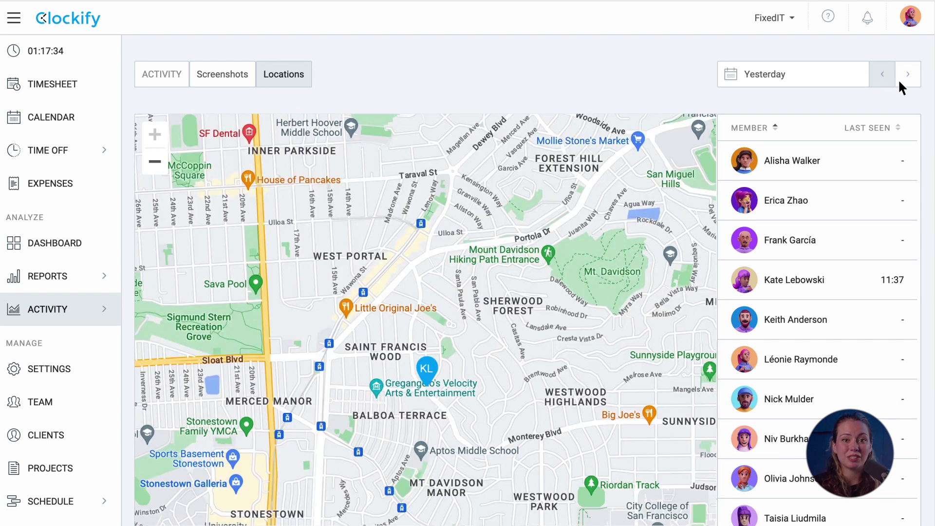
left_click(907, 80)
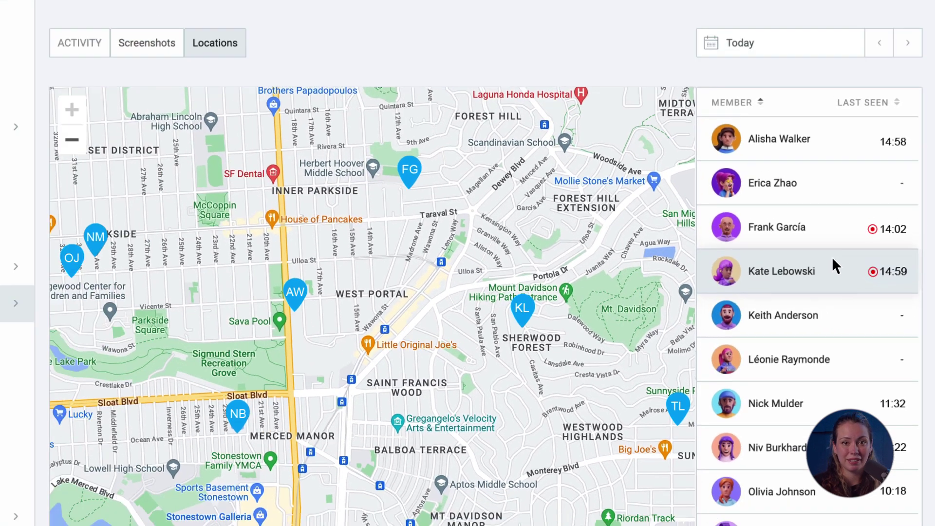
left_click(832, 263)
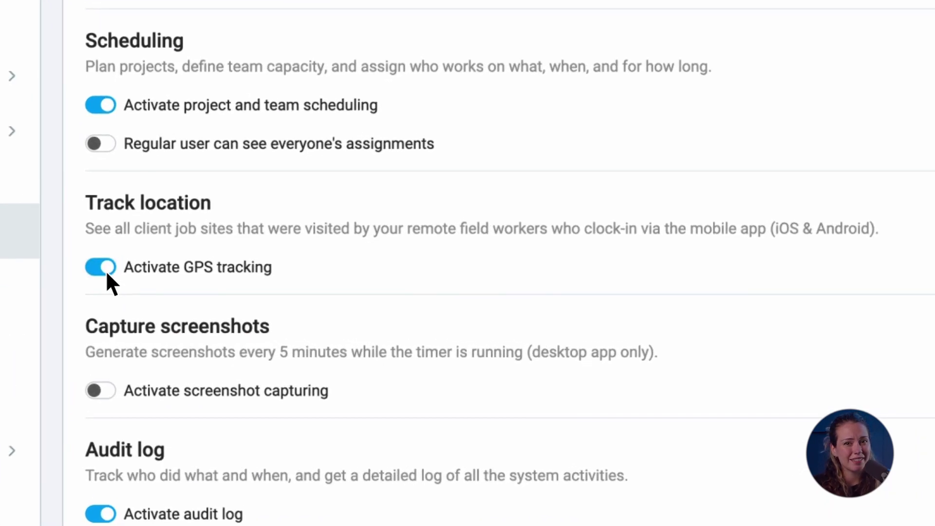
left_click(156, 296)
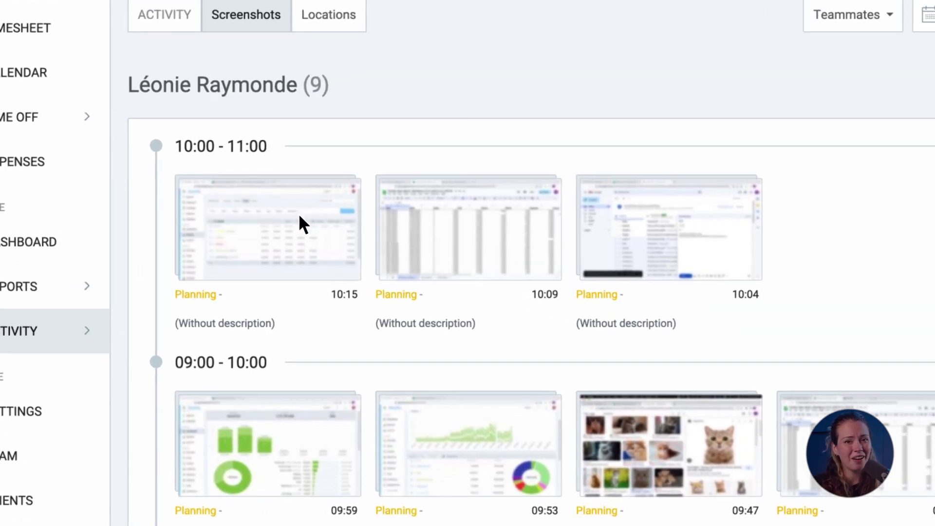
Preview the 10:15 screenshot, then delete the 09:47 screenshot, leaving eight captures.
mouse_move(263, 229)
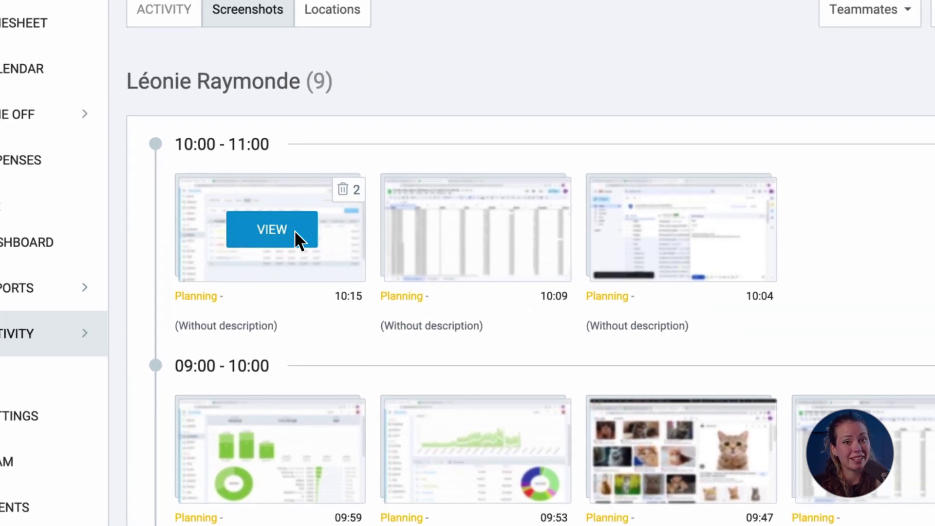
left_click(294, 230)
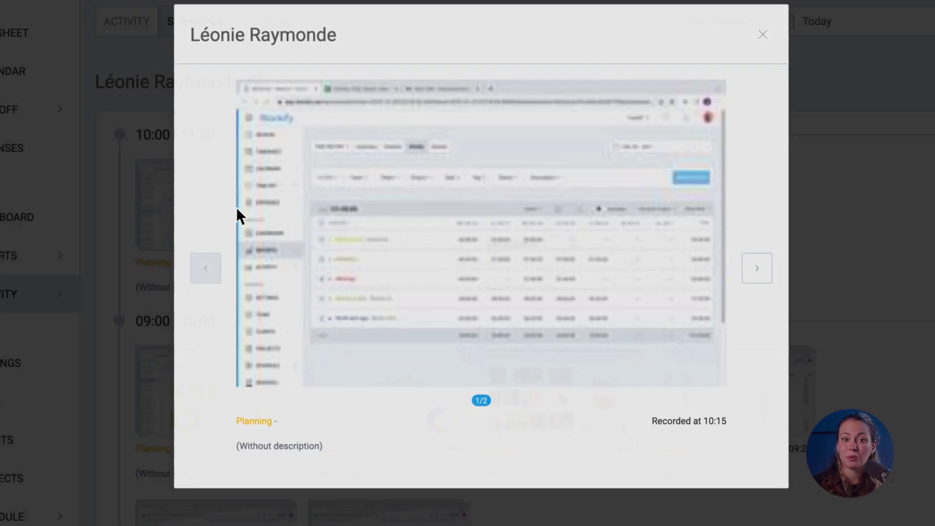
key("Escape")
left_click(747, 29)
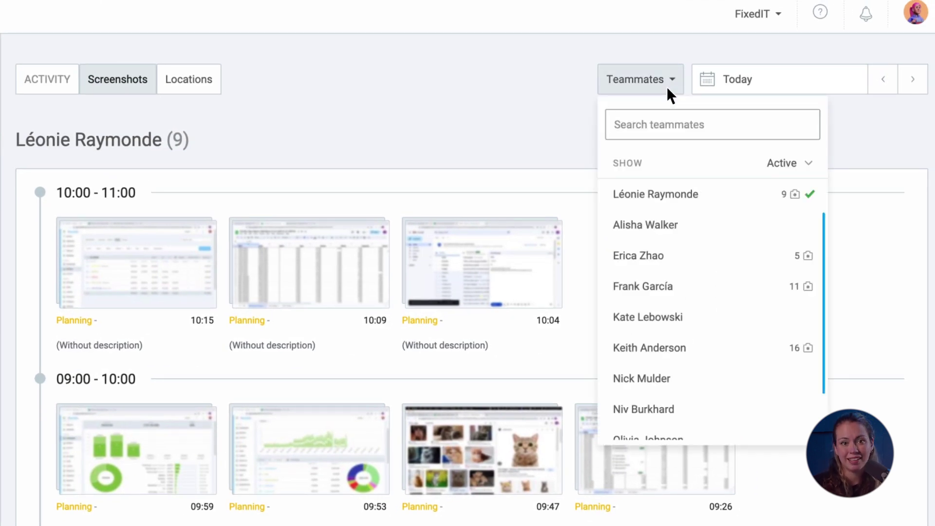
left_click(576, 350)
mouse_move(550, 421)
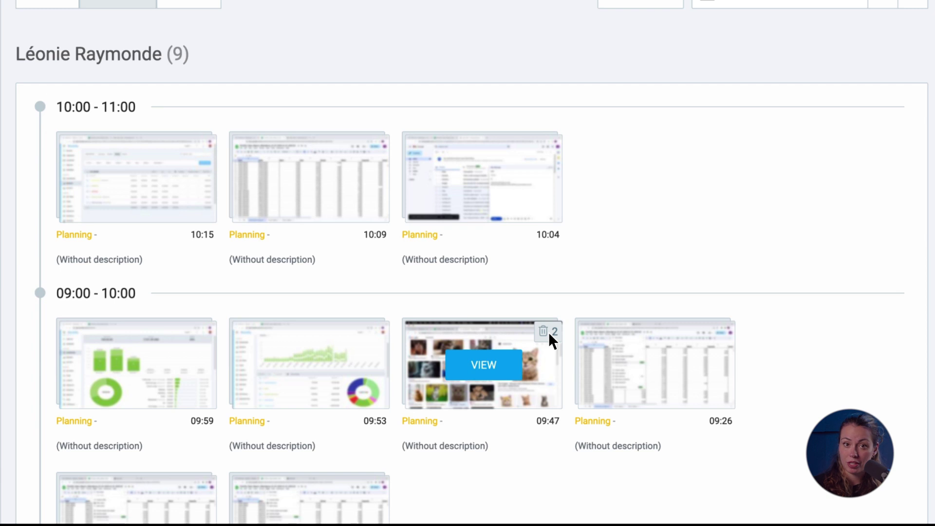
left_click(548, 333)
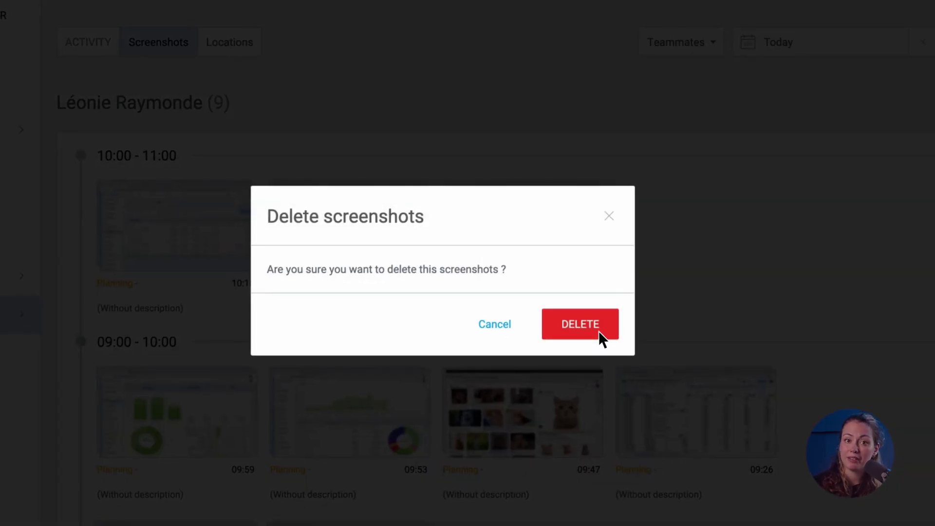
left_click(598, 331)
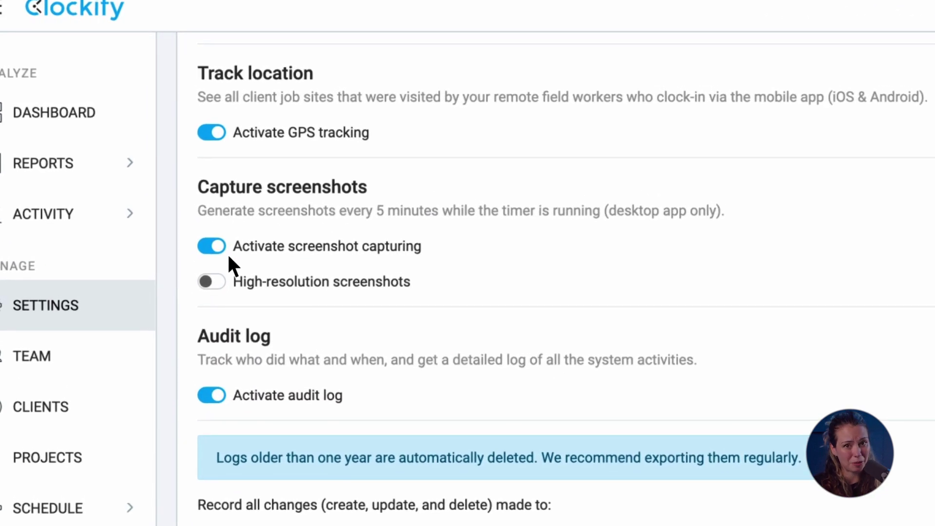
Switch off Activate screenshot capturing in the workspace settings.
left_click(214, 244)
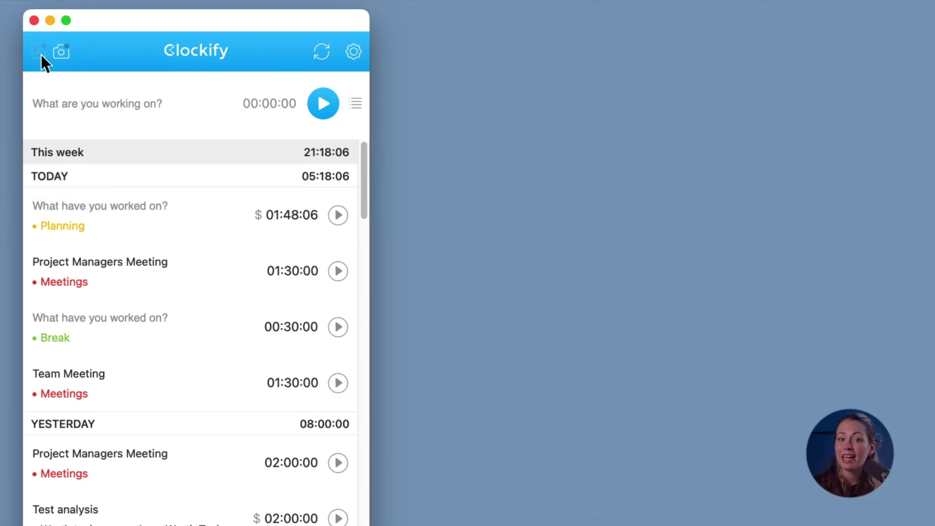
Open the auto tracker's app activity window and start recording activity.
left_click(38, 52)
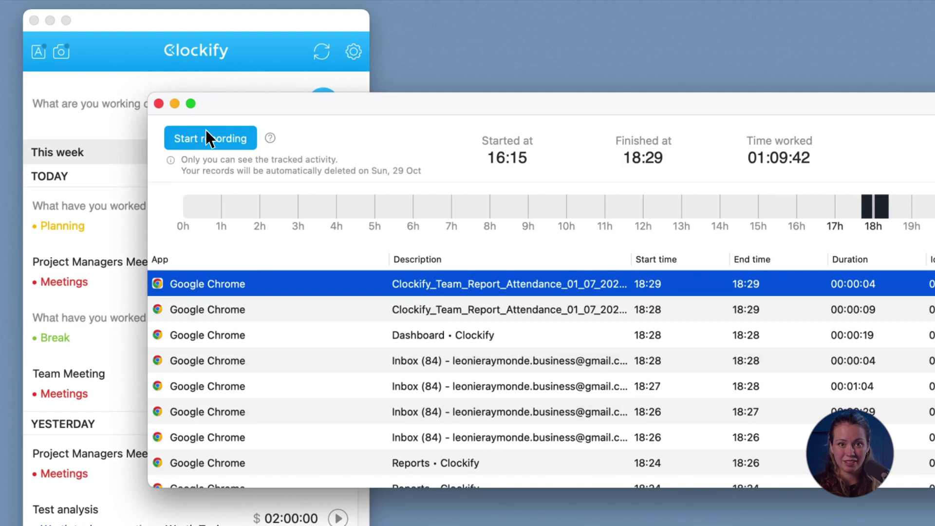
left_click(242, 146)
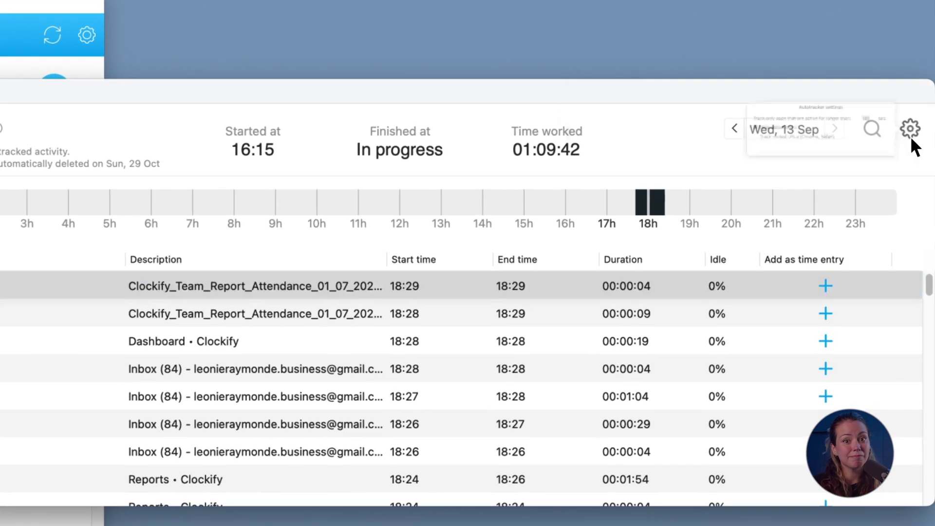
In the auto tracker settings, turn visited-URL tracking on and then off again.
left_click(912, 124)
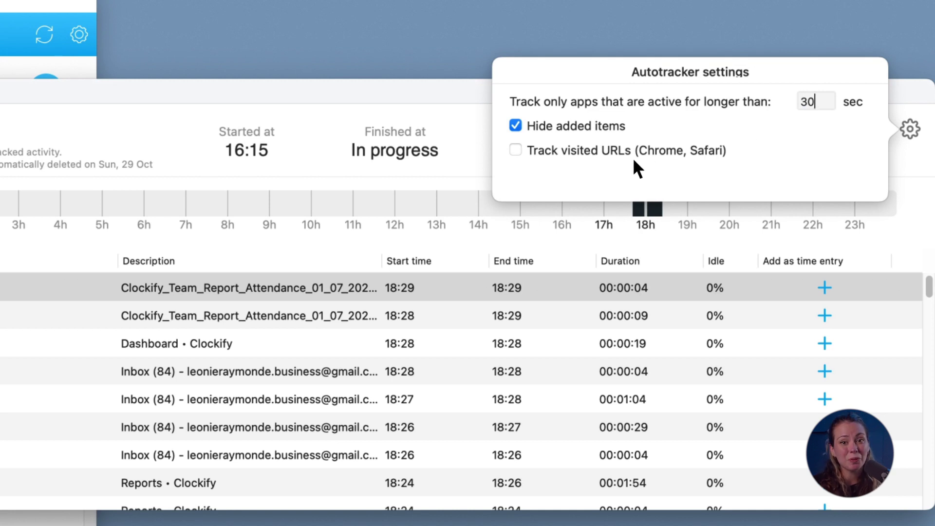
left_click(515, 149)
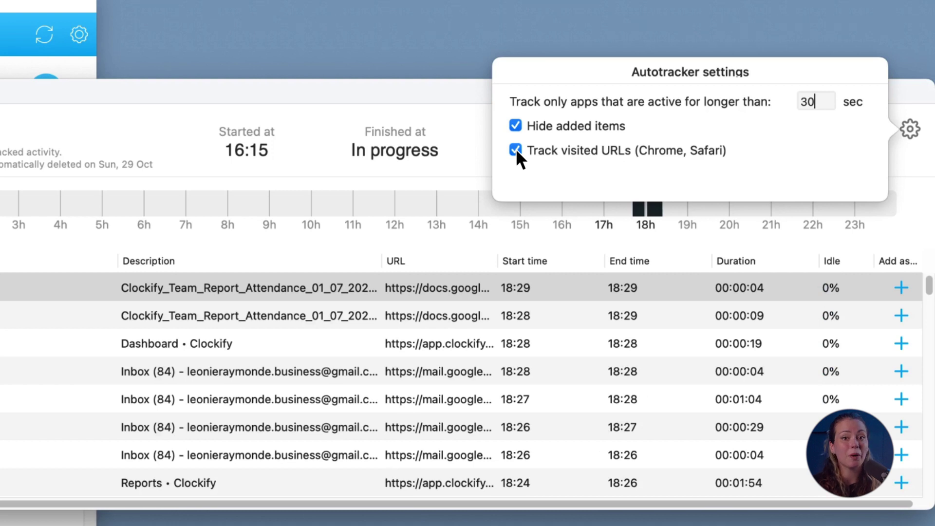
left_click(516, 150)
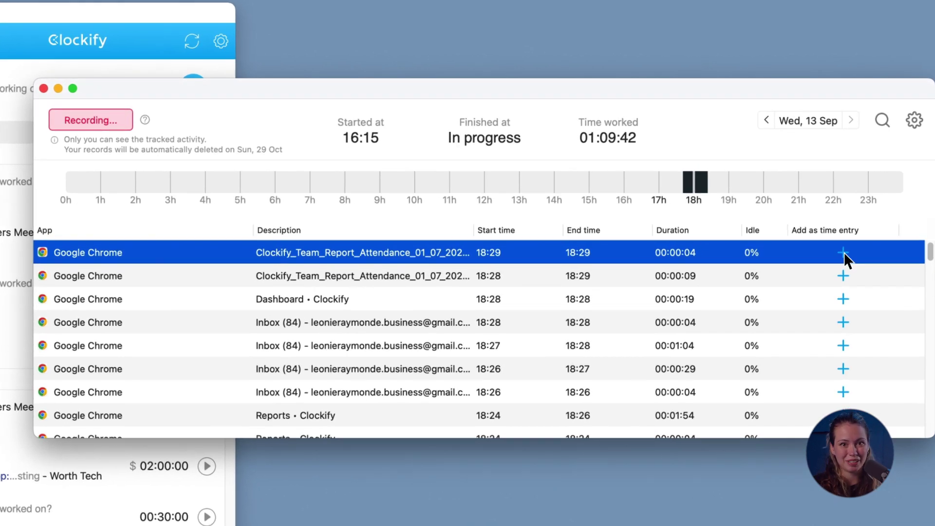
Select the two attendance-report and four Inbox activities and bulk add them as one entry.
left_click(848, 247)
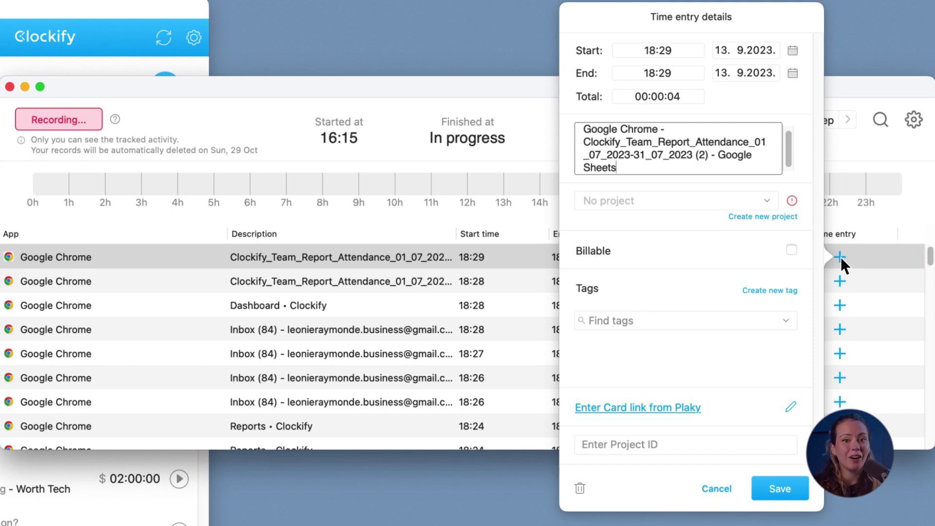
left_click(371, 256)
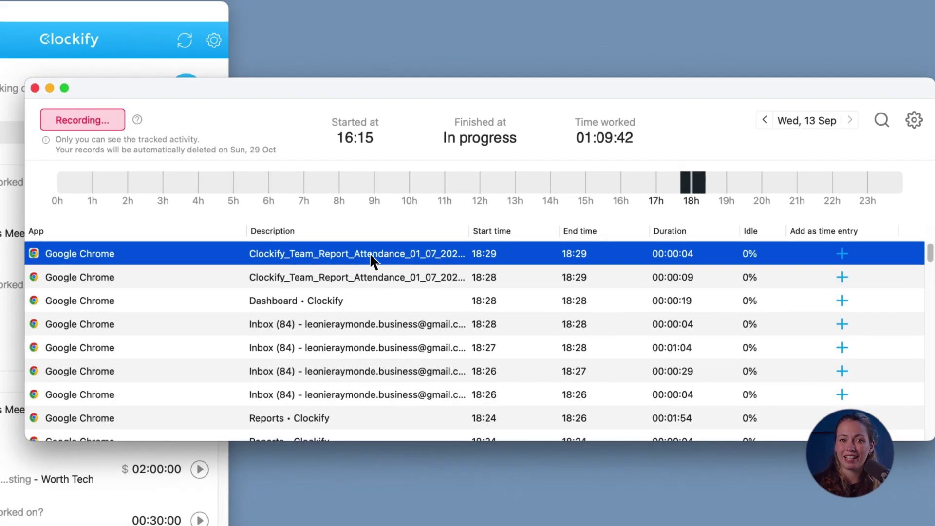
left_click(349, 281, "super")
left_click(351, 329, "super")
left_click(351, 353, "super")
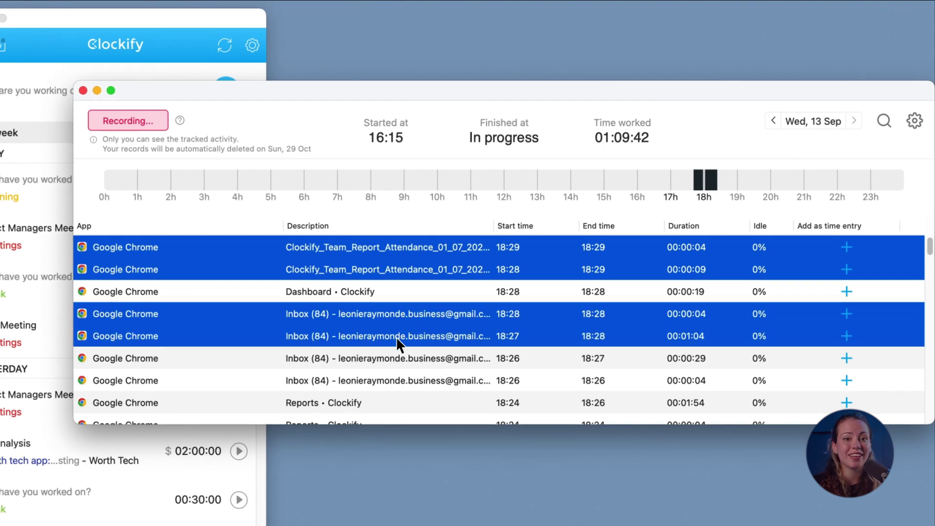
left_click(397, 358, "super")
left_click(397, 377, "super")
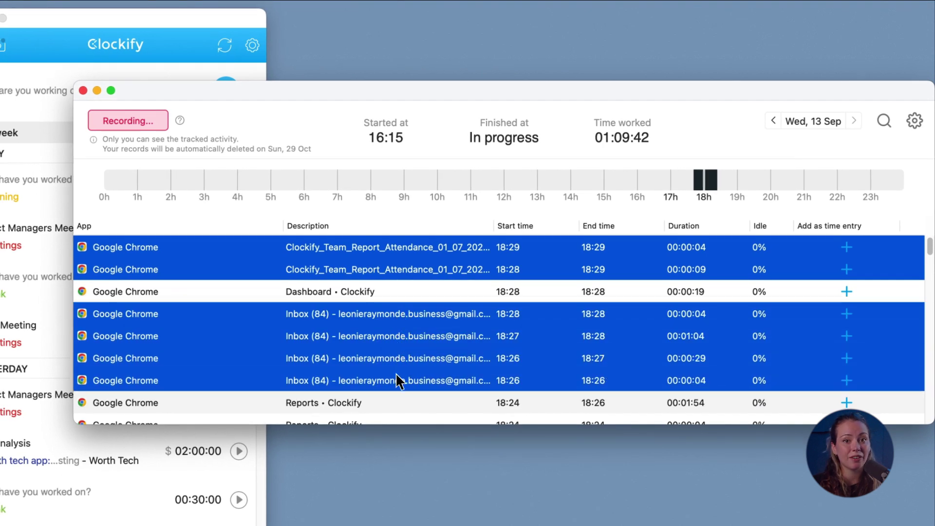
right_click(420, 383)
left_click(478, 407)
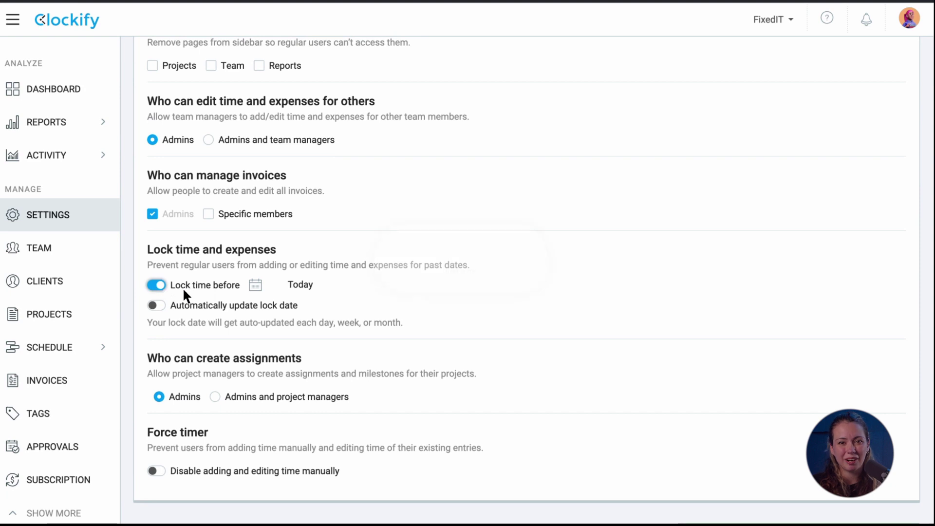
Lock time before 1 September 2023 and disable manual adding and editing of time.
left_click(256, 285)
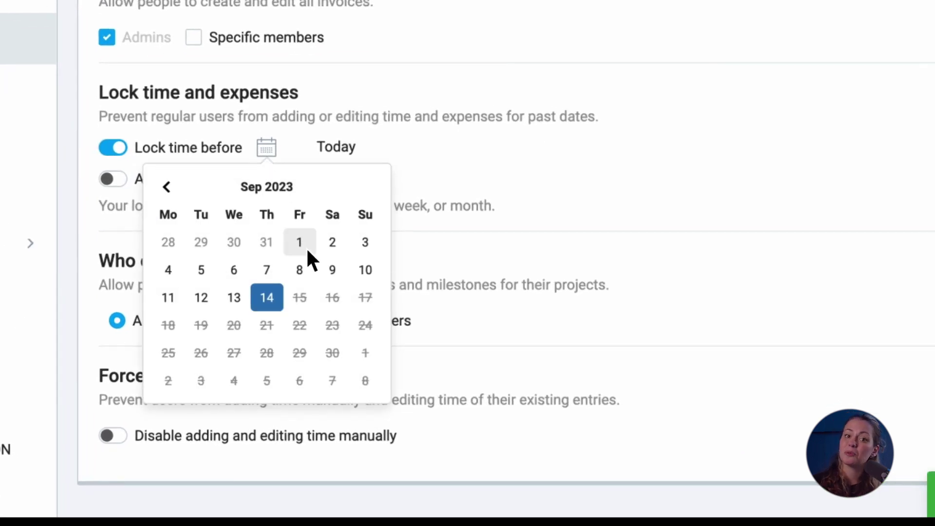
left_click(305, 247)
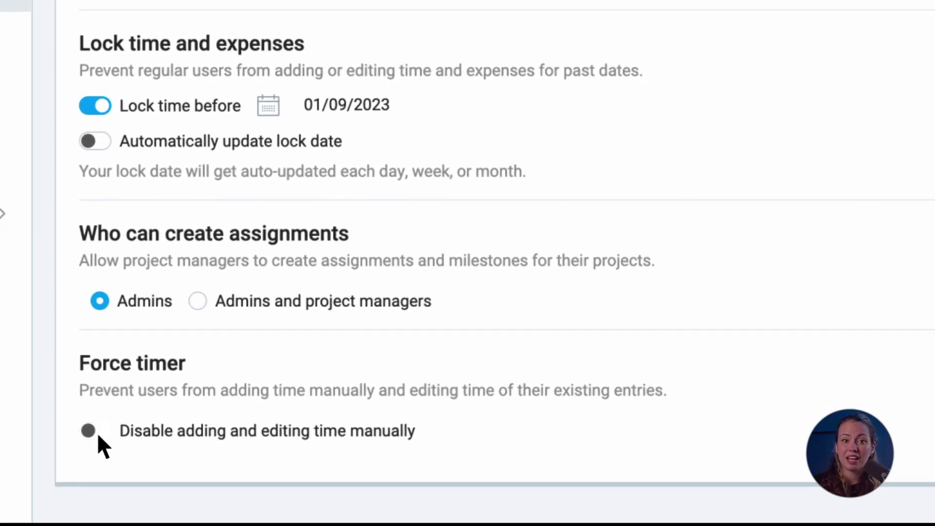
left_click(97, 432)
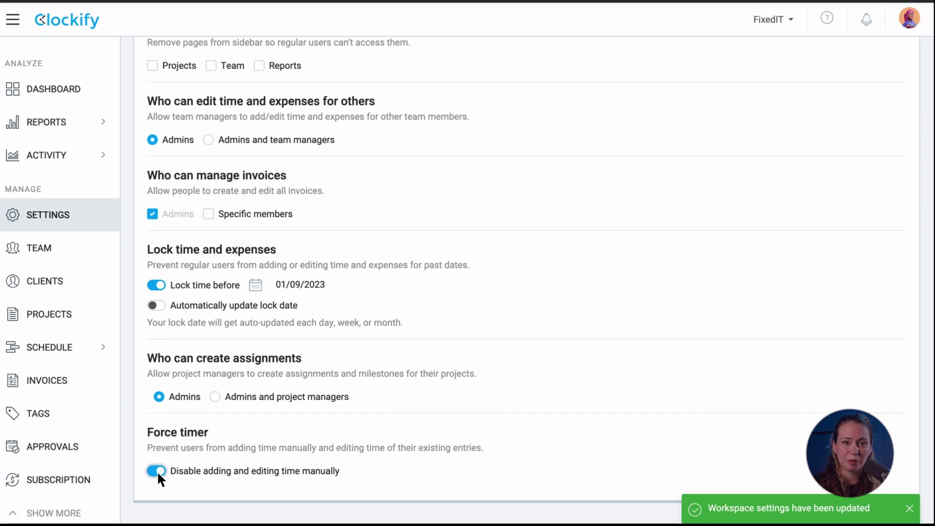
scroll(157, 470, "up", 15)
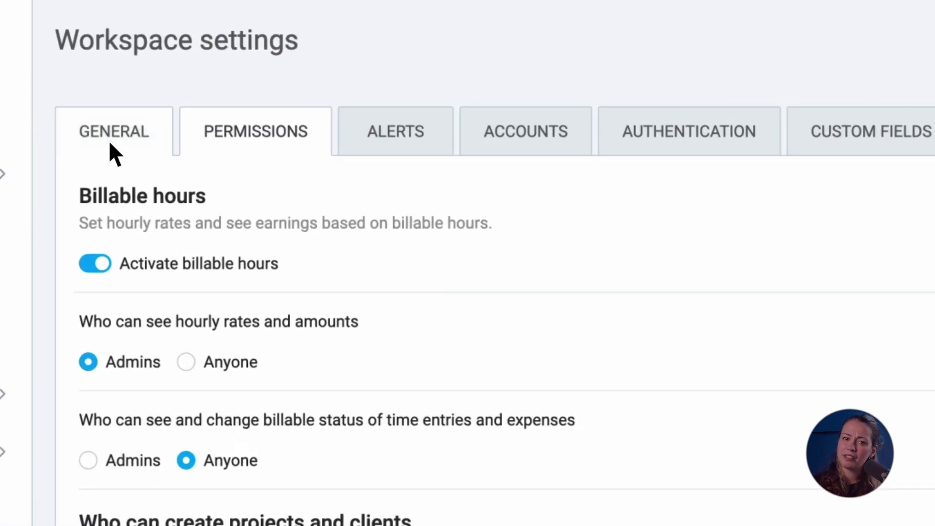
left_click(112, 133)
scroll(164, 139, "down", 10)
scroll(164, 130, "down", 10)
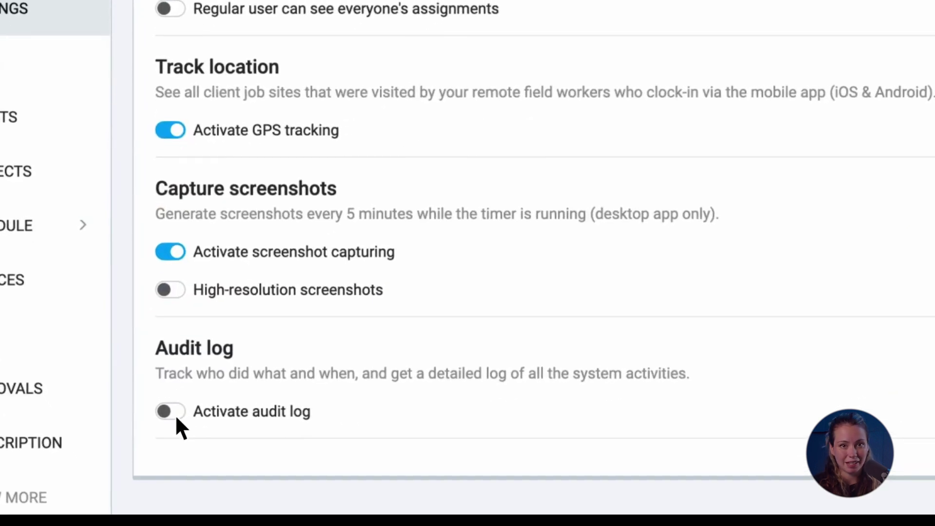
Turn on the audit log, set its range to 13–14 September, and expand the first entry.
left_click(172, 424)
scroll(173, 425, "down", 3)
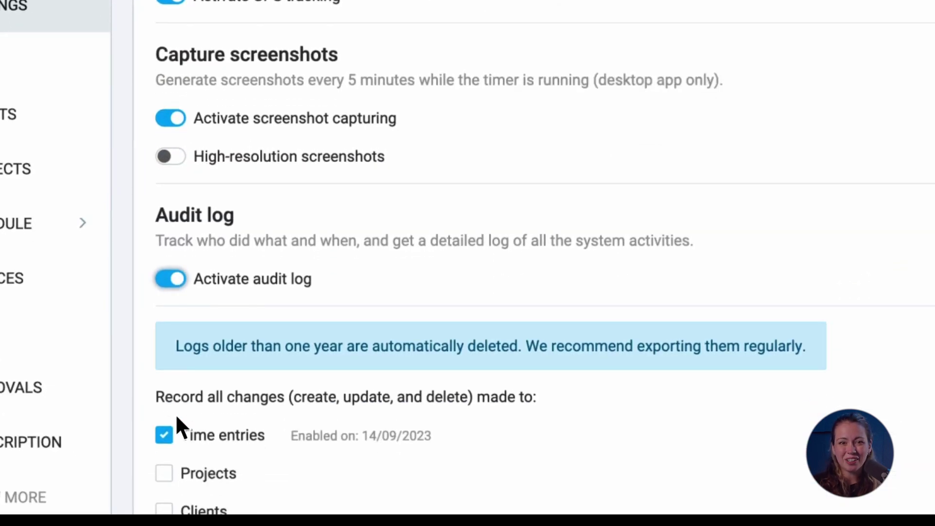
scroll(176, 419, "down", 4)
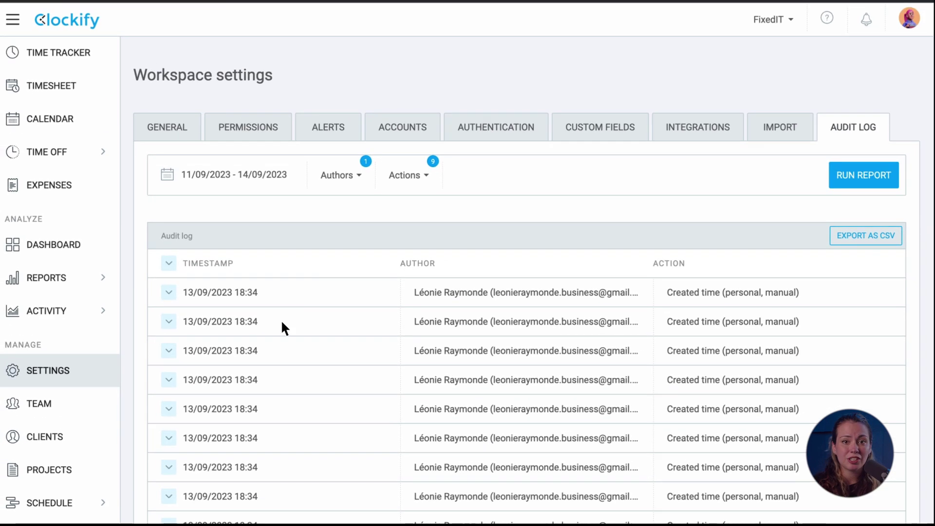
left_click(230, 173)
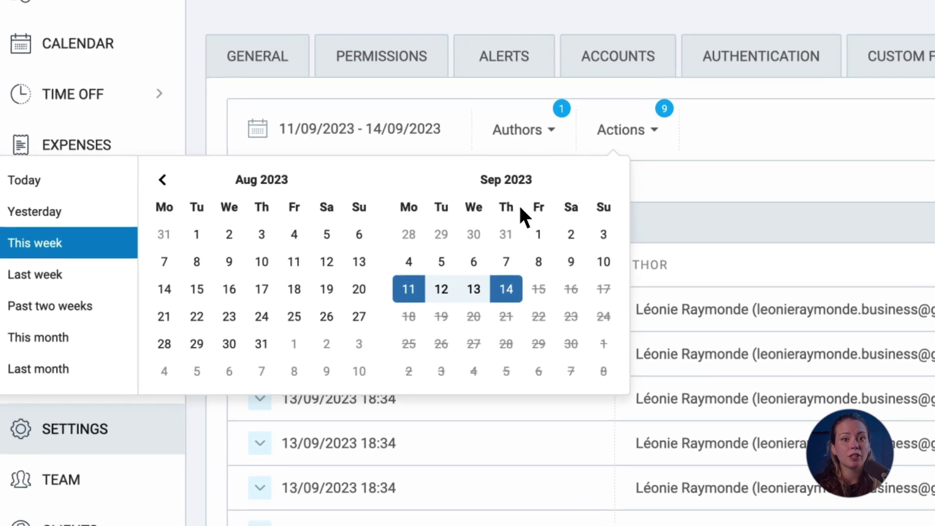
left_click(354, 281)
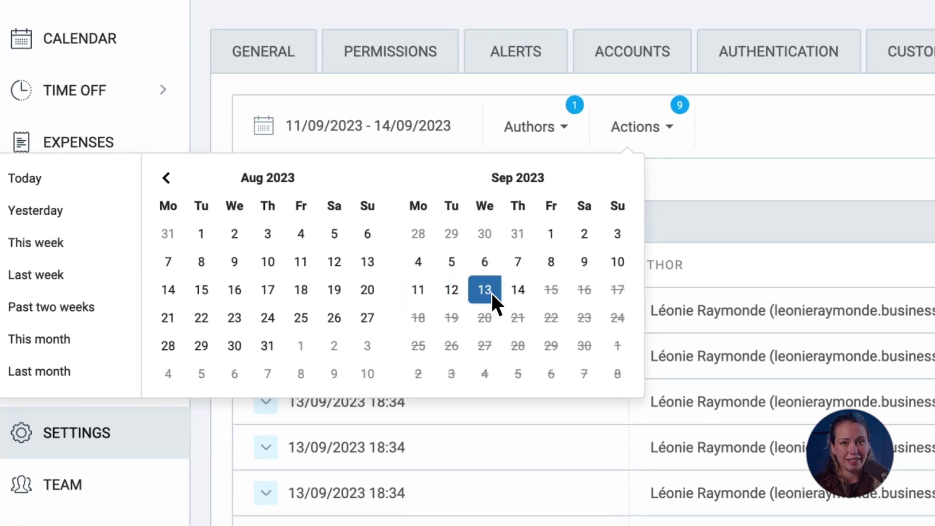
left_click(527, 293)
left_click(62, 248)
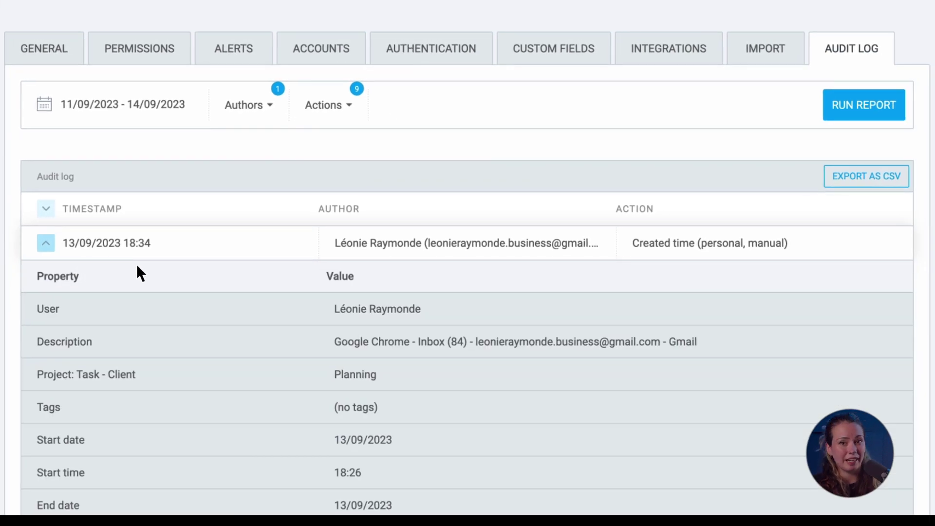
scroll(137, 264, "down", 3)
scroll(137, 265, "down", 3)
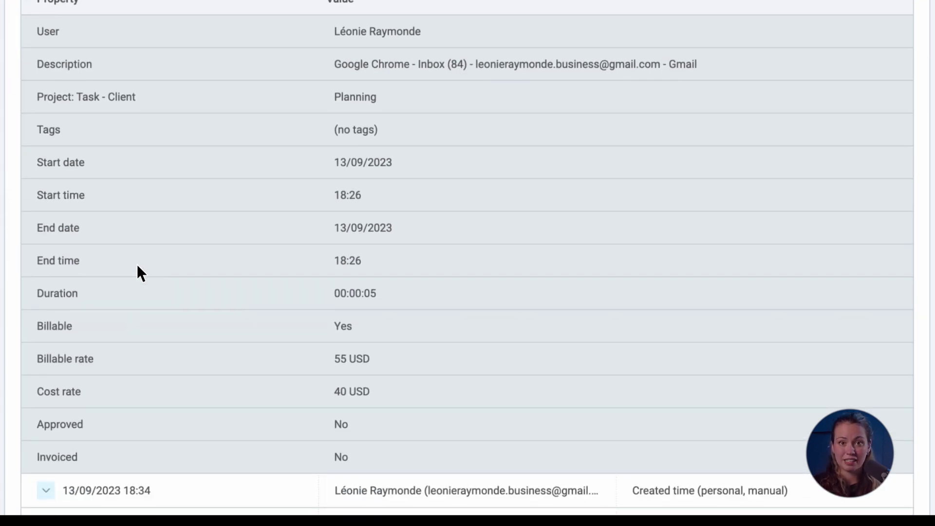
scroll(137, 264, "up", 6)
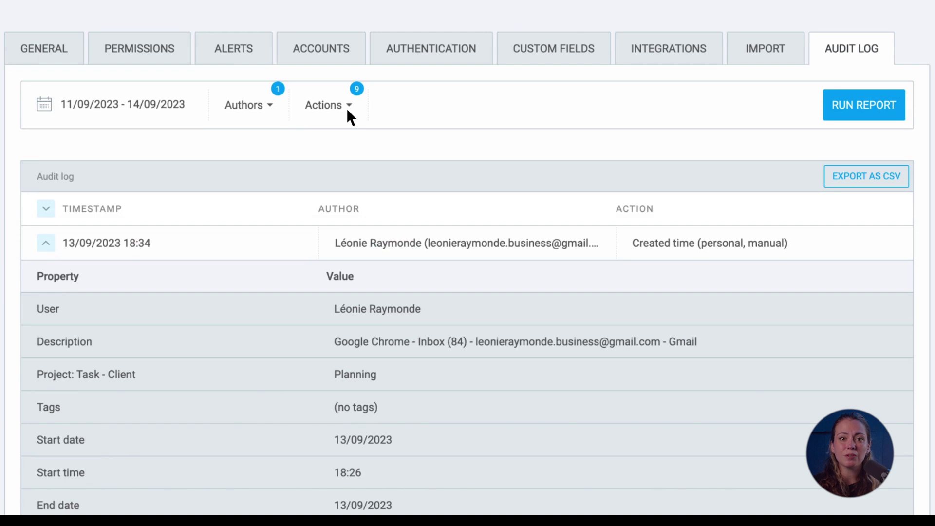
Filter the audit log to updated and deleted time for others and run the report.
left_click(348, 111)
left_click(378, 393)
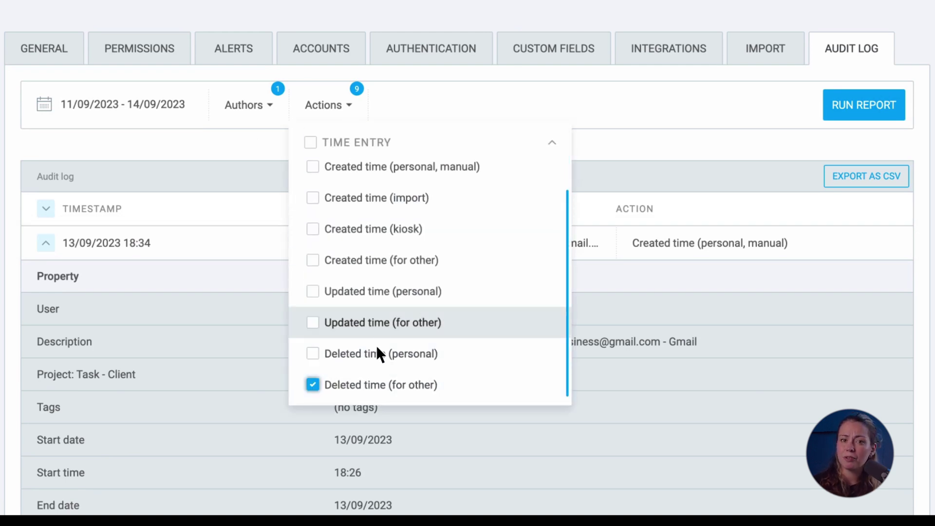
left_click(376, 325)
left_click(861, 108)
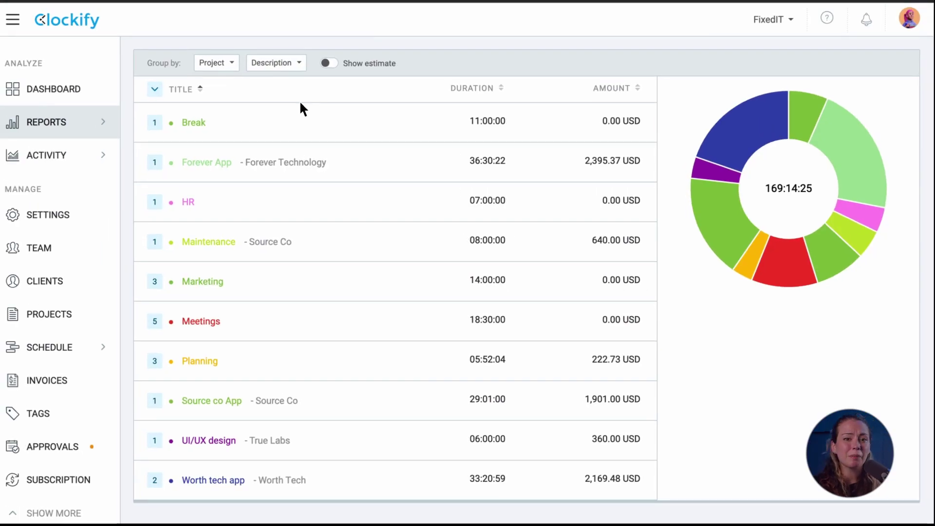
View this week's report as a Weekly breakdown, then as Detailed entries with the add-time-for-others form expanded.
scroll(299, 100, "up", 5)
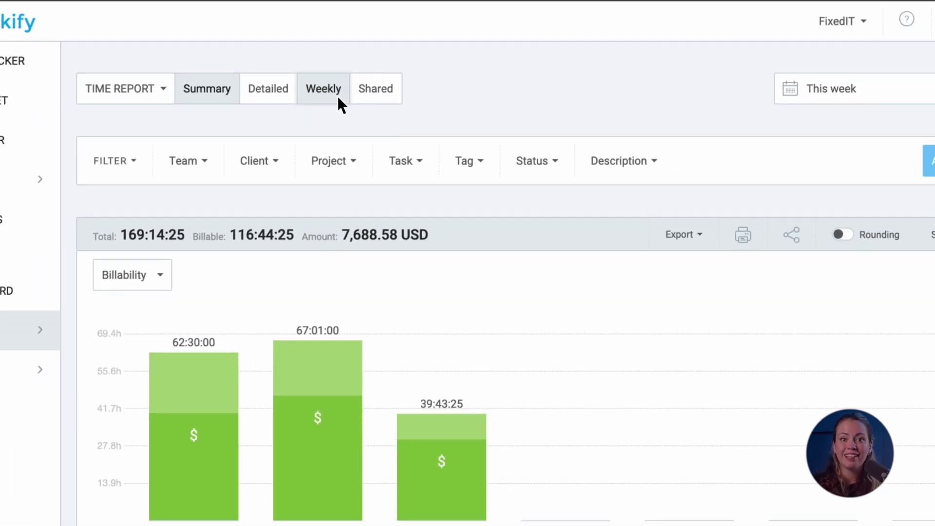
left_click(338, 95)
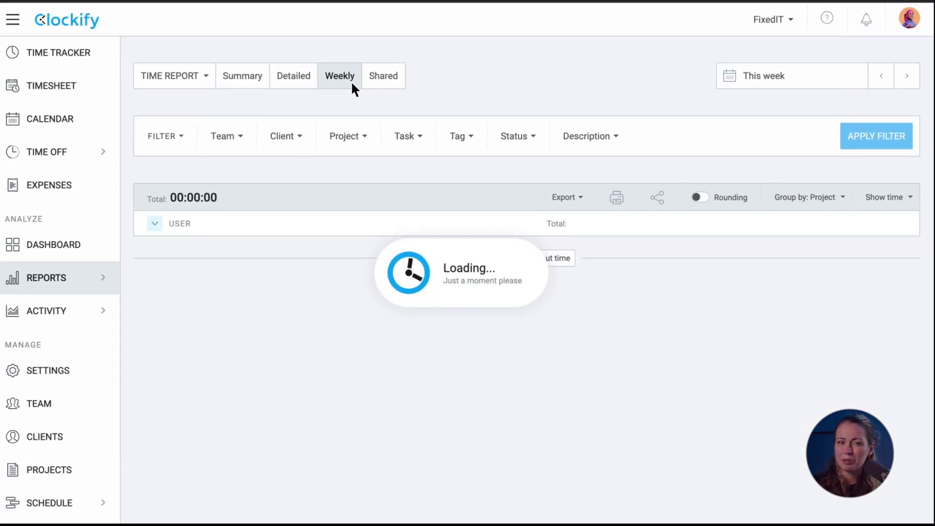
scroll(340, 94, "down", 2)
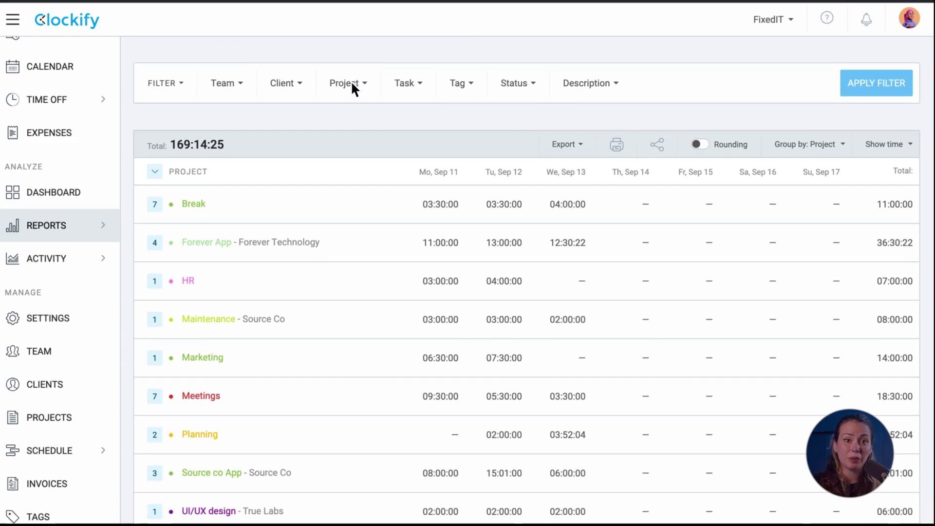
scroll(351, 80, "up", 2)
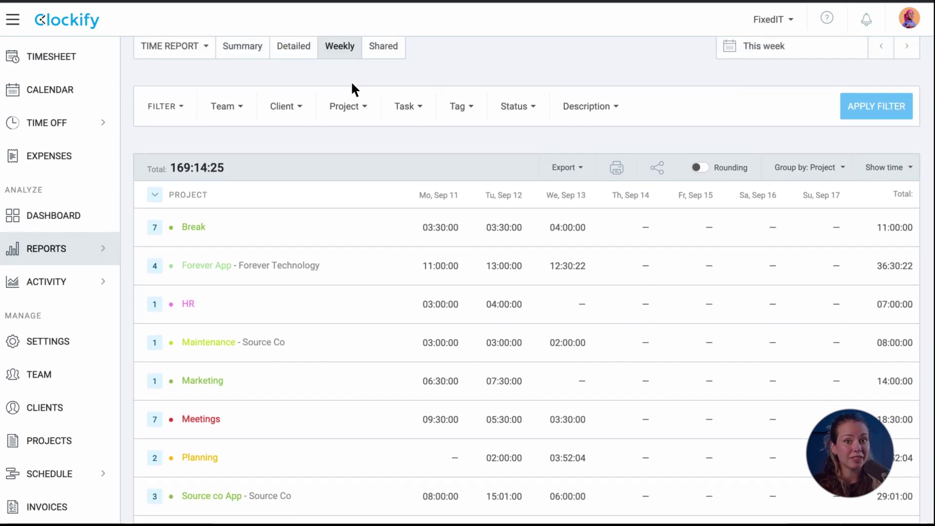
left_click(296, 82)
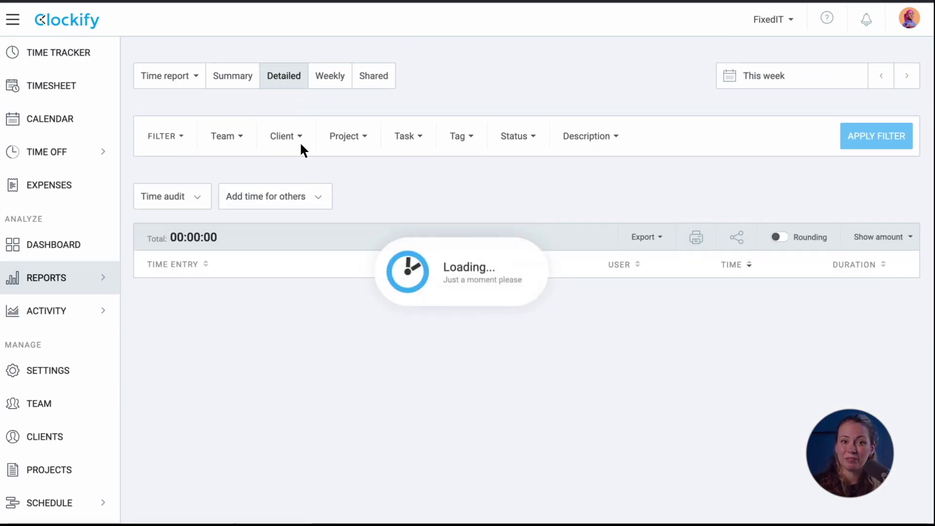
left_click(306, 208)
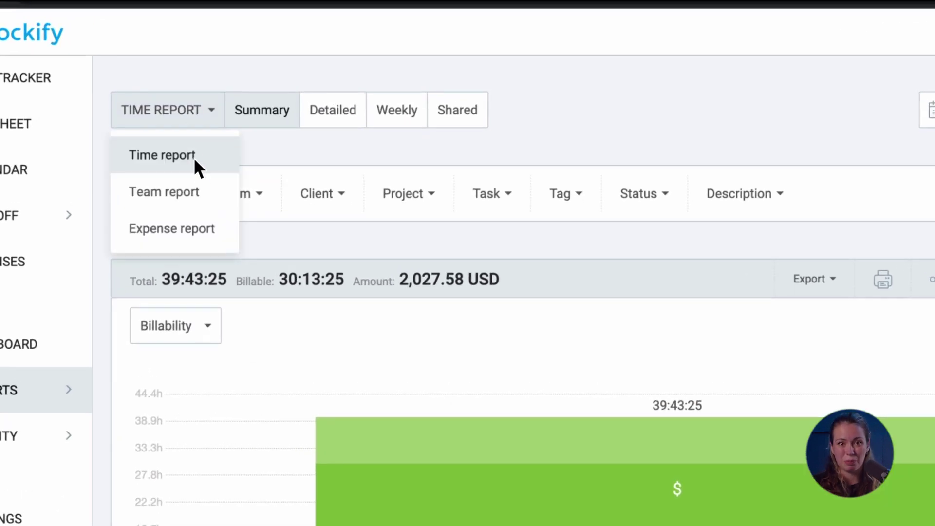
Switch to the Team report's Attendance view for yesterday, showing each member's start, end, work, capacity and overtime.
left_click(202, 193)
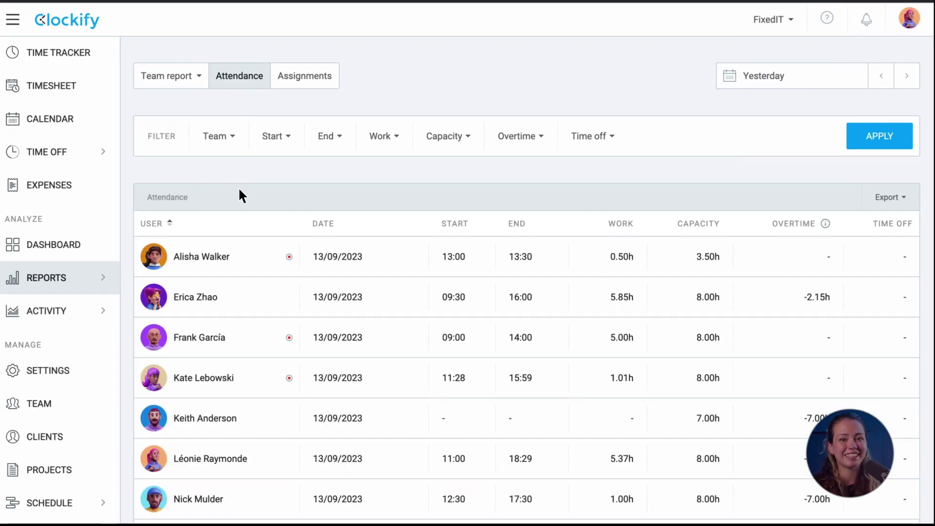